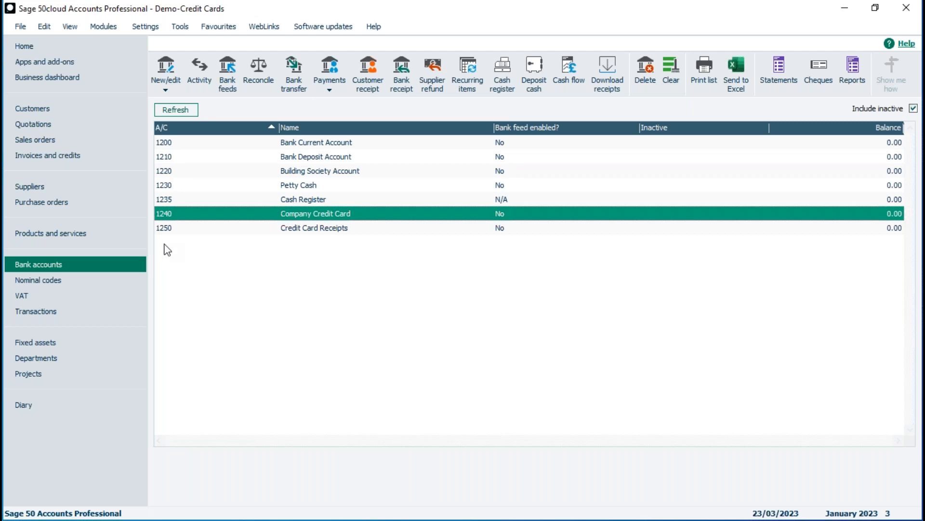
{"action": "left_click", "coordinate": [165, 76]}
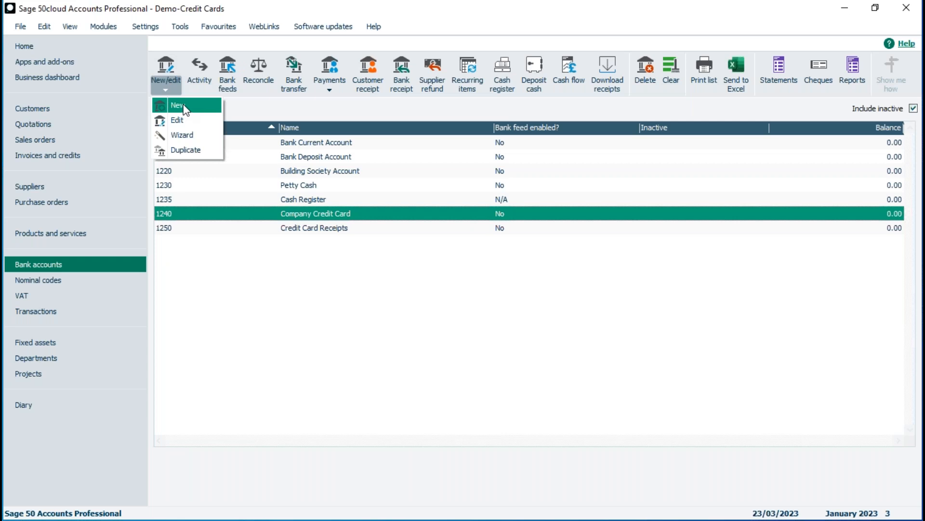
{"action": "left_click", "coordinate": [181, 138]}
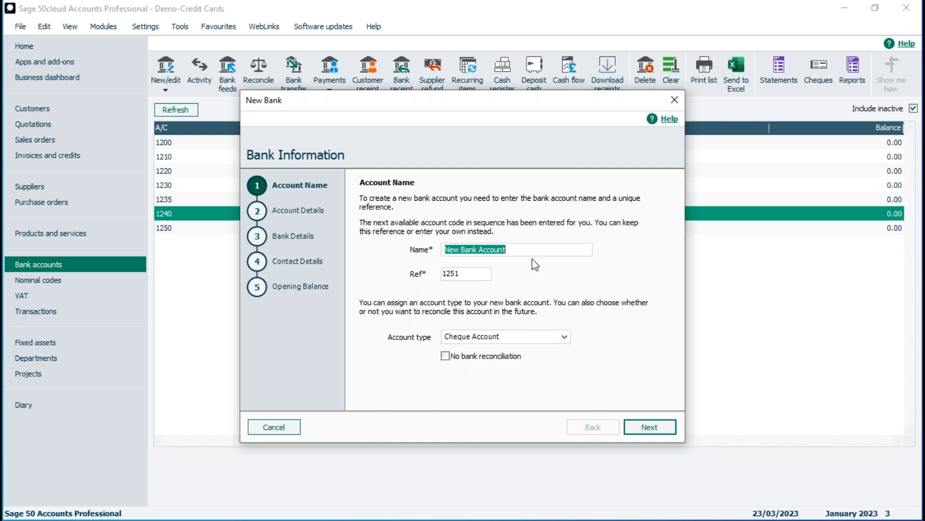
{"action": "left_click", "coordinate": [654, 433]}
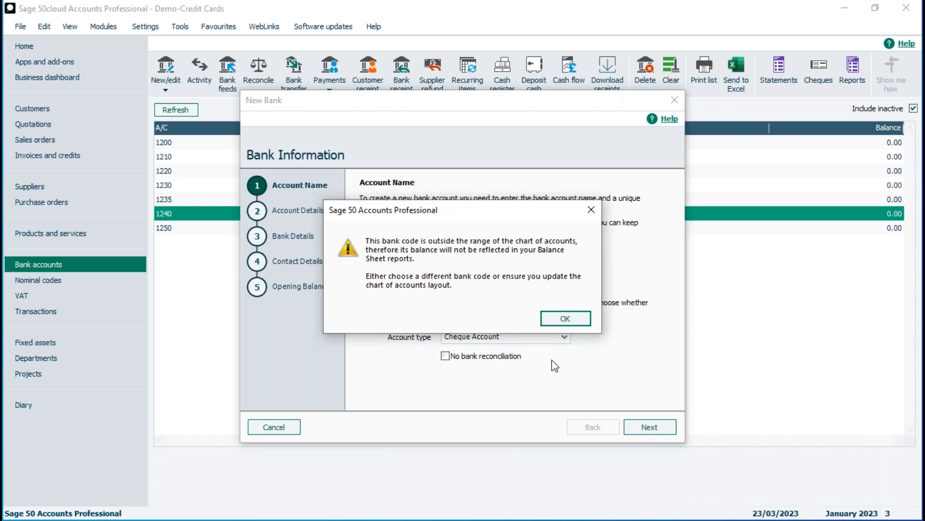
{"action": "left_click", "coordinate": [565, 319]}
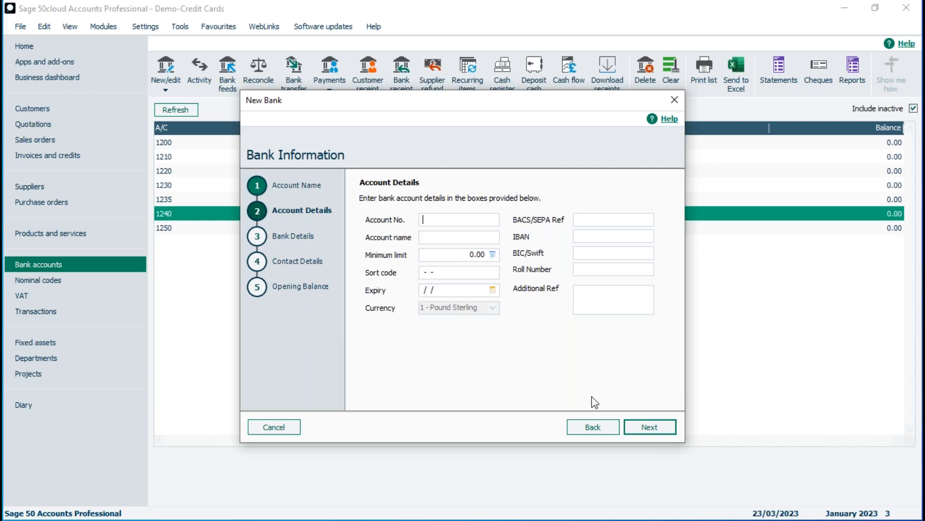
{"action": "left_click", "coordinate": [274, 427]}
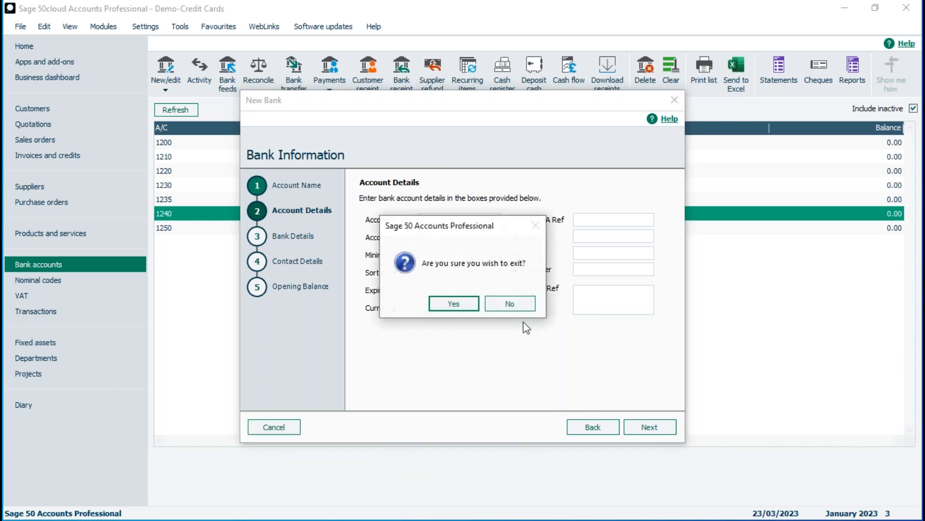
{"action": "left_click", "coordinate": [463, 305]}
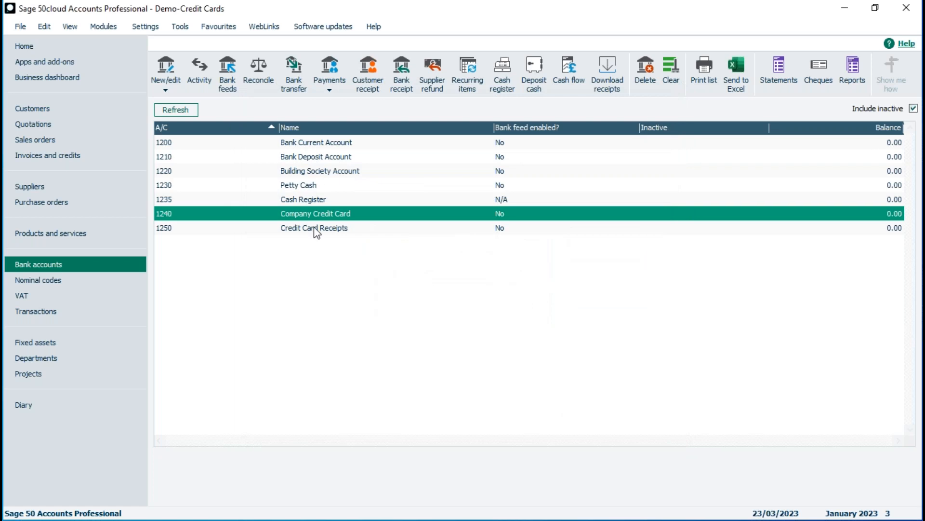
- Start a new bank record with account reference 1251 and the nominal name Sage Credit Card
{"action": "left_click", "coordinate": [304, 213]}
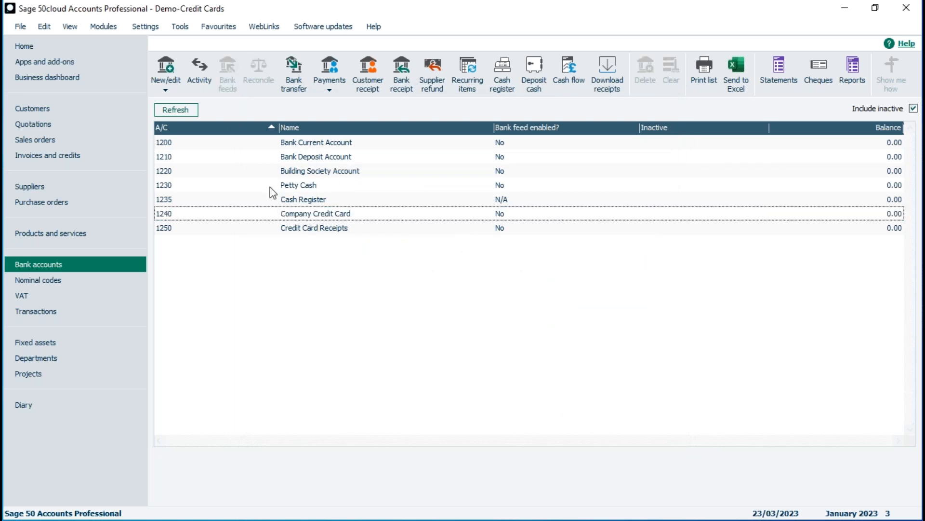
{"action": "left_click", "coordinate": [167, 83]}
{"action": "left_click", "coordinate": [178, 105]}
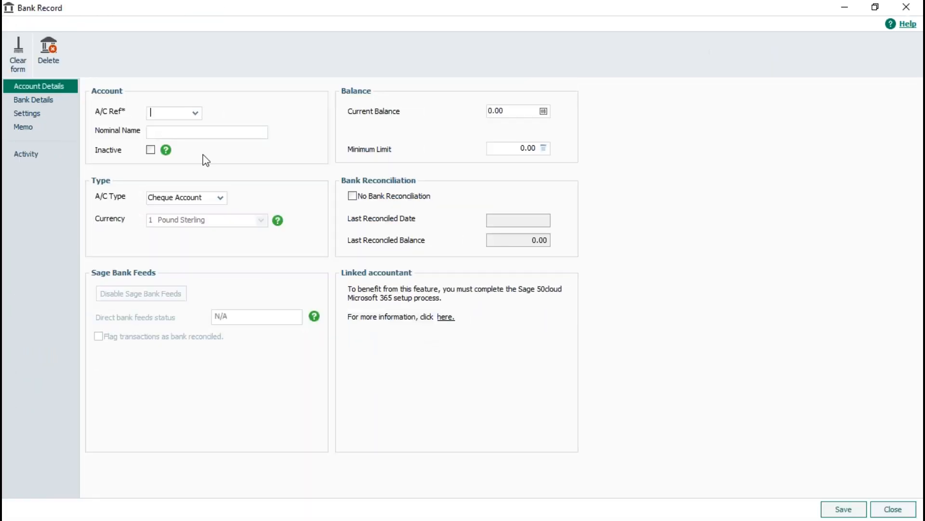
{"action": "type", "text": "1"}
{"action": "left_click", "coordinate": [195, 113]}
{"action": "type", "text": "251"}
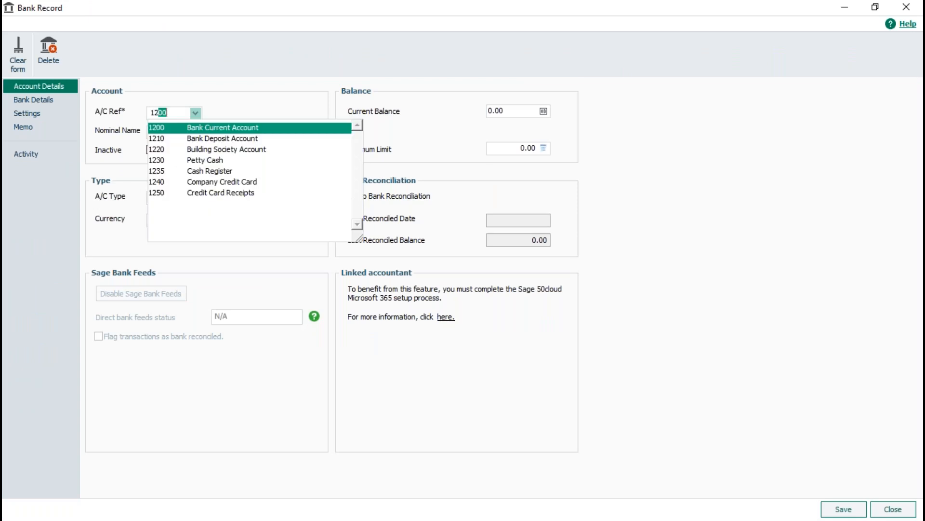
{"action": "key", "text": "Tab"}
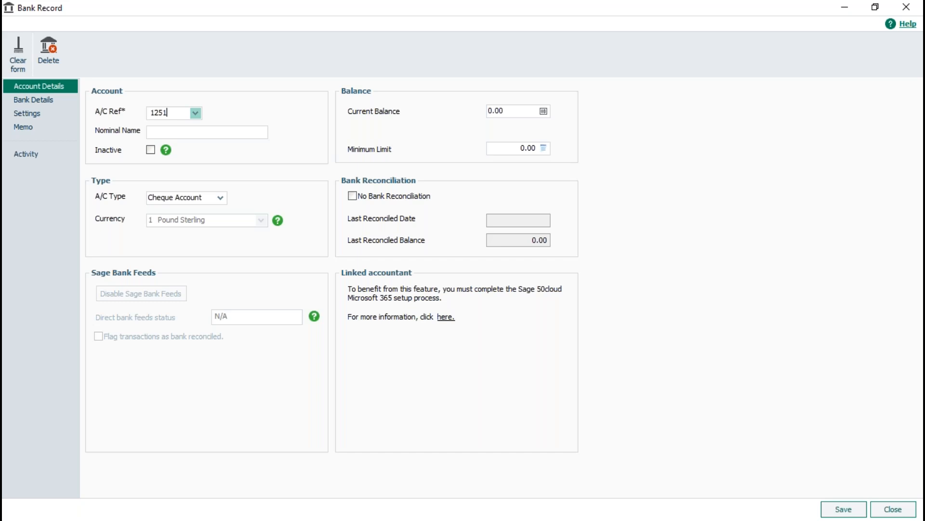
{"action": "key", "text": "Tab"}
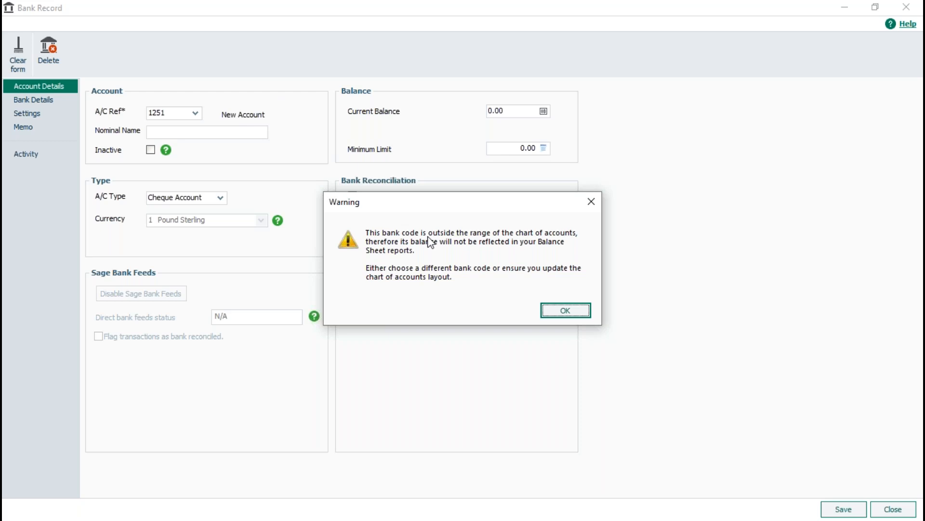
{"action": "left_click", "coordinate": [569, 314]}
{"action": "left_click", "coordinate": [217, 132]}
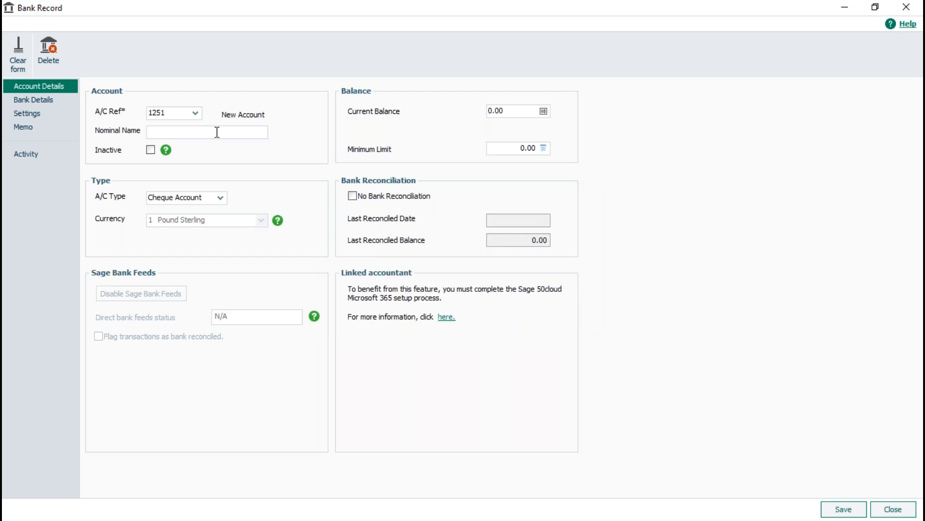
{"action": "type", "text": "Sage Credit Card"}
- Try the Credit Card Account type for the new bank record and return it to Cheque Account
{"action": "left_click", "coordinate": [220, 199]}
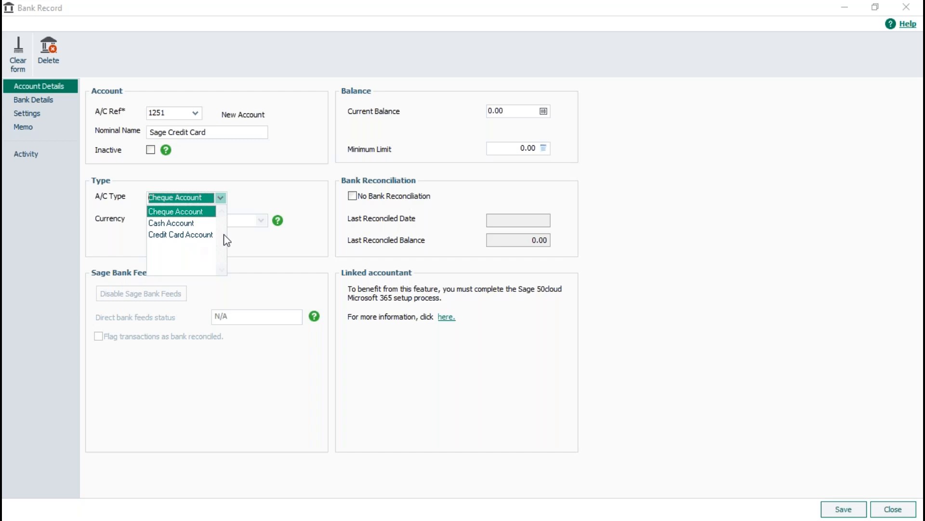
{"action": "left_click", "coordinate": [249, 201]}
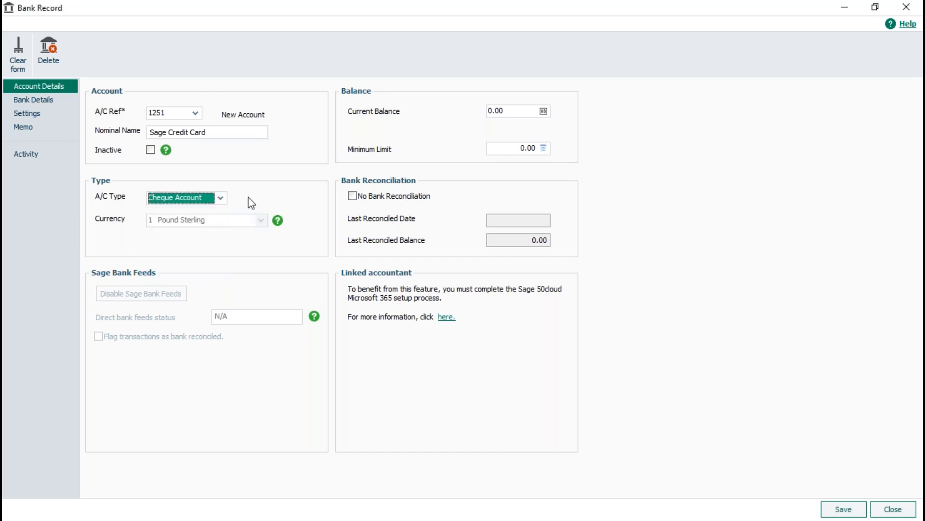
{"action": "left_click", "coordinate": [219, 198]}
{"action": "left_click", "coordinate": [193, 234]}
{"action": "left_click", "coordinate": [221, 198]}
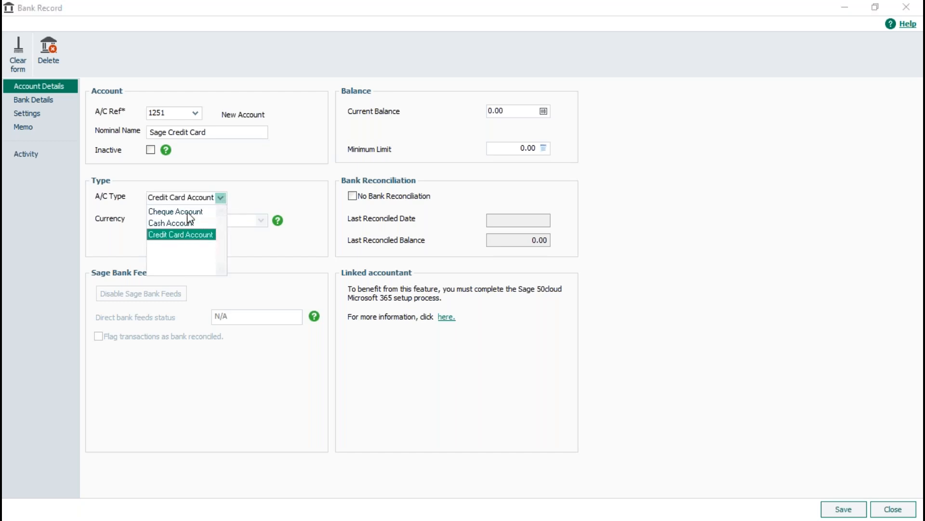
{"action": "left_click", "coordinate": [188, 212]}
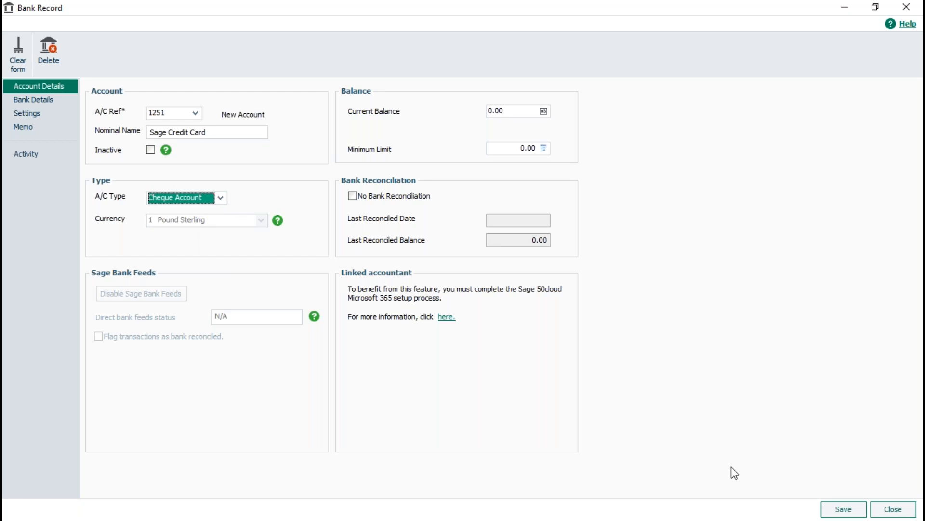
- Save the Sage Credit Card bank record and return to the bank accounts list
{"action": "left_click", "coordinate": [843, 510]}
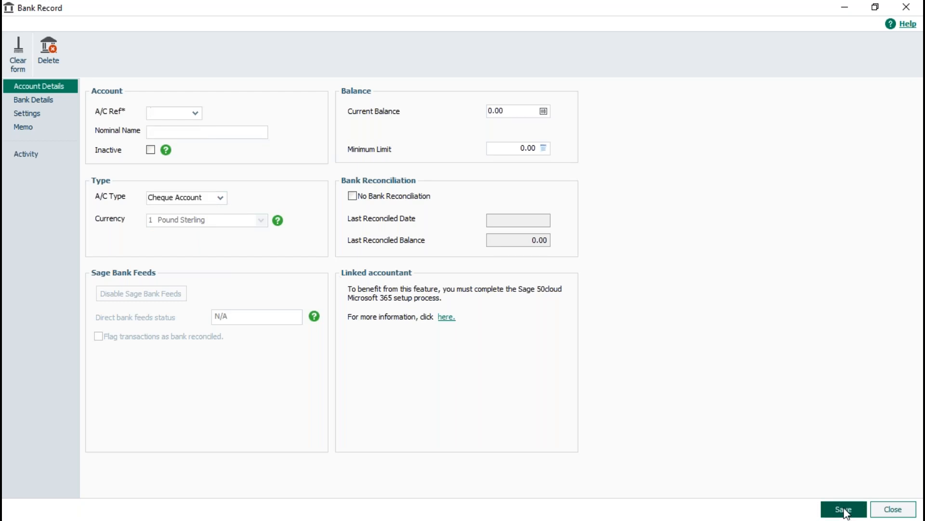
{"action": "left_click", "coordinate": [900, 509]}
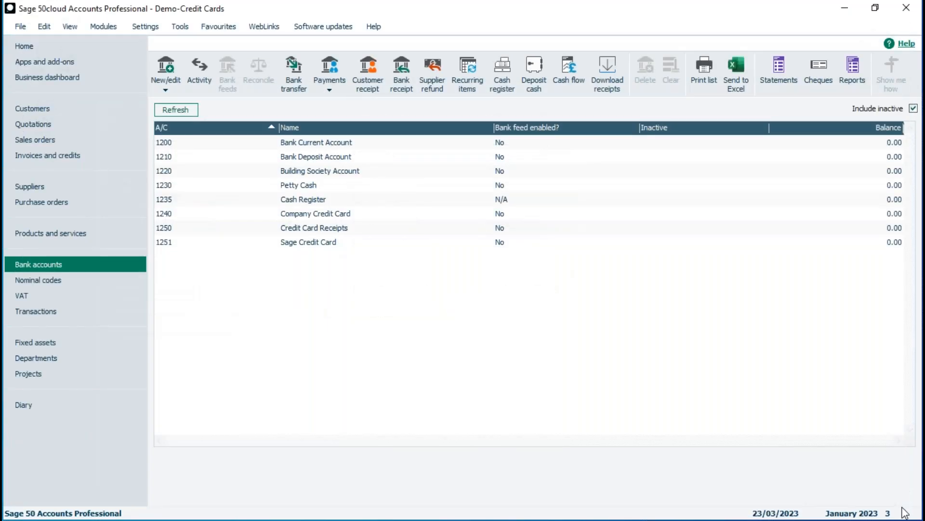
{"action": "left_click", "coordinate": [303, 246]}
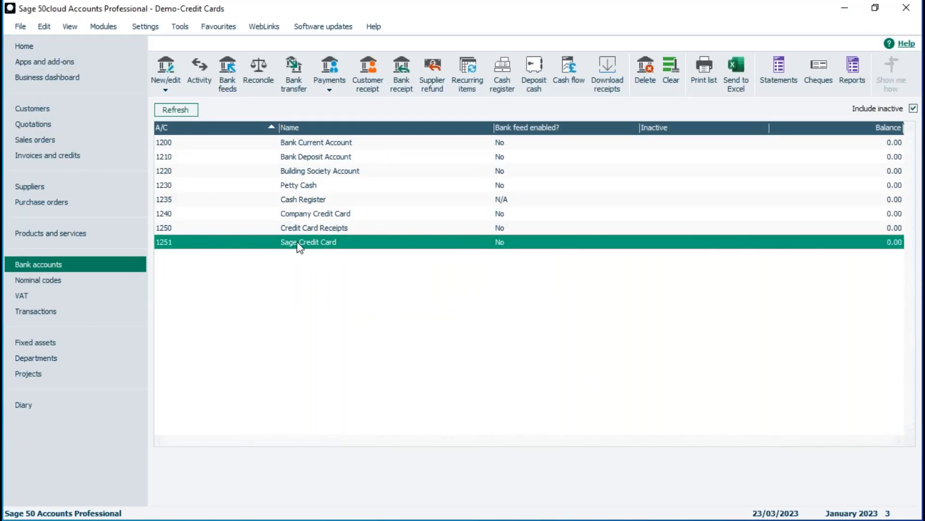
{"action": "left_click", "coordinate": [298, 246]}
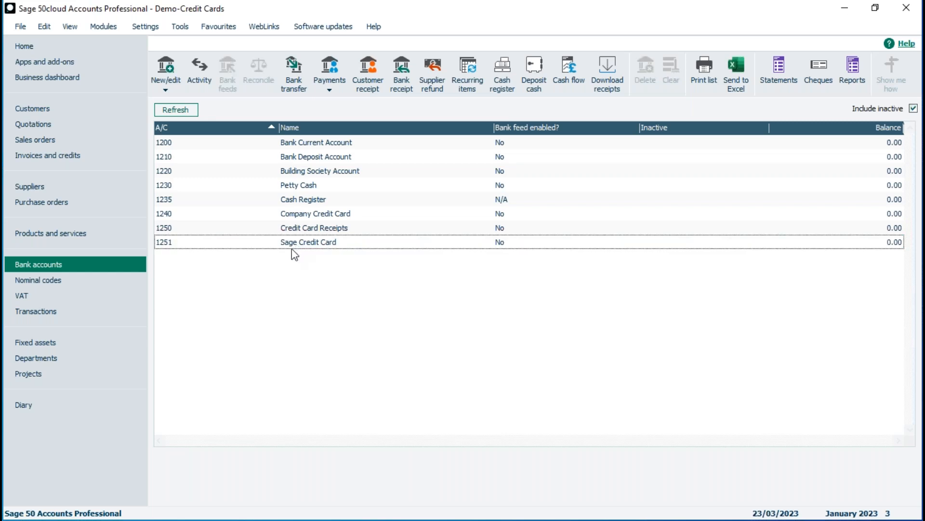
- Start a new nominal record with the nominal code 1252, accepting the code outside the chart of accounts range
{"action": "left_click", "coordinate": [50, 280]}
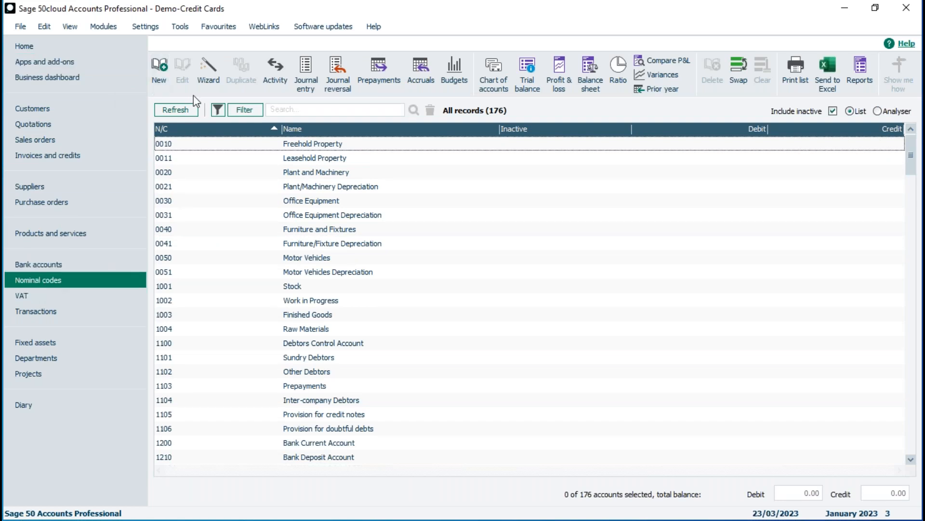
{"action": "left_click", "coordinate": [161, 63]}
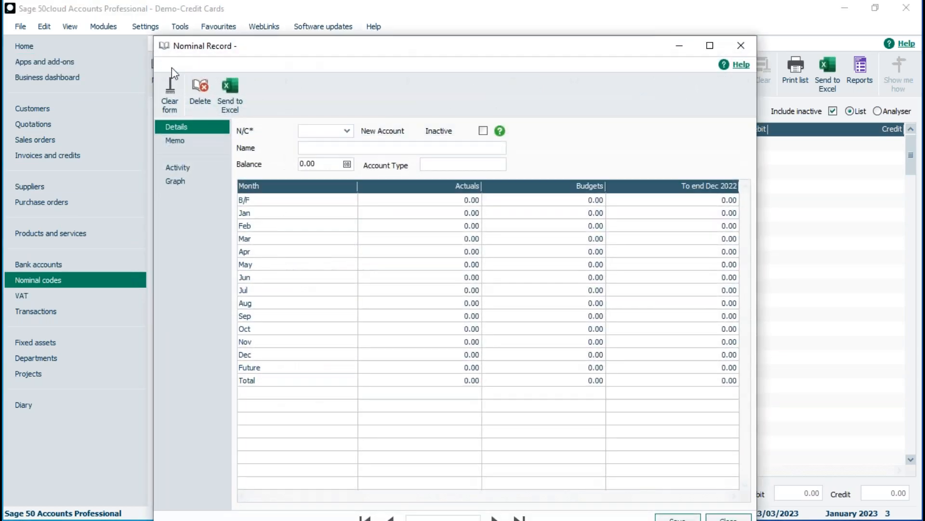
{"action": "type", "text": "1252"}
{"action": "left_click", "coordinate": [385, 145]}
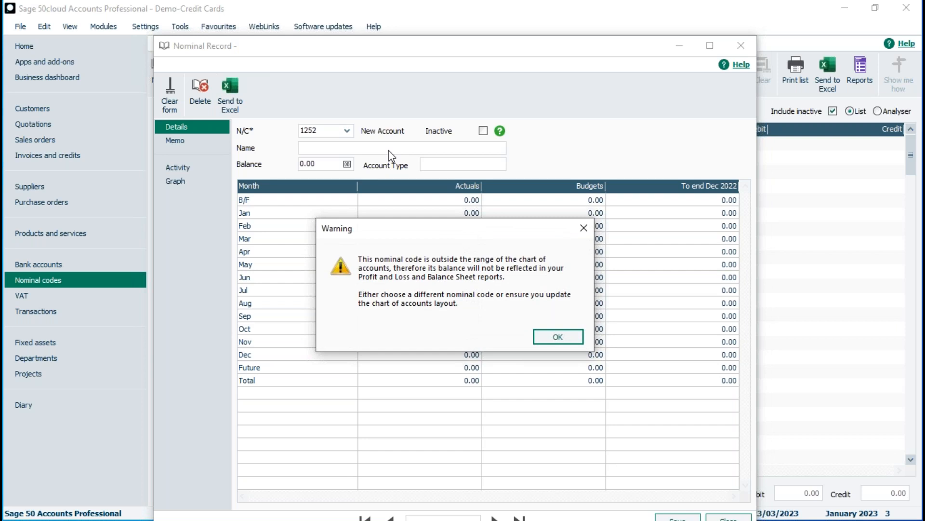
{"action": "left_click", "coordinate": [556, 336]}
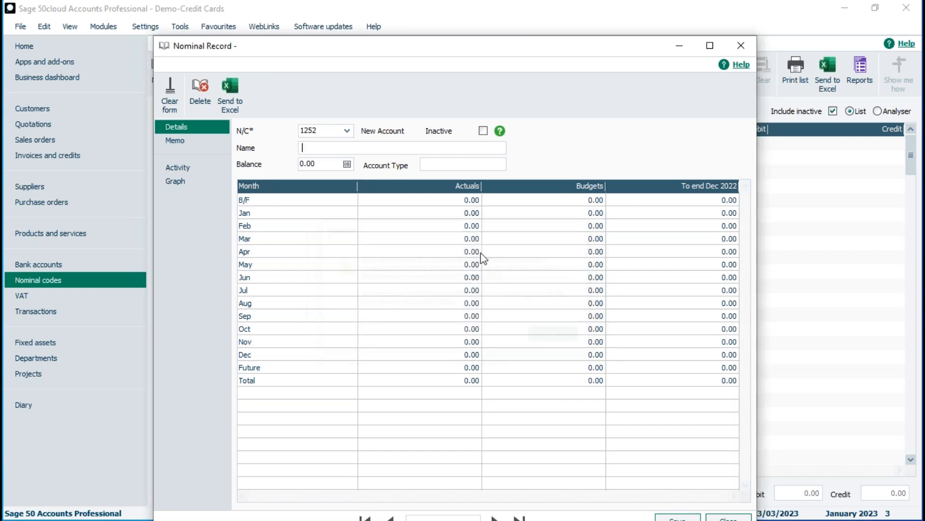
- Name the nominal record Sage Credit Card 2, then save and close it
{"action": "left_click", "coordinate": [423, 147]}
{"action": "type", "text": "Sage Credit Cared 2"}
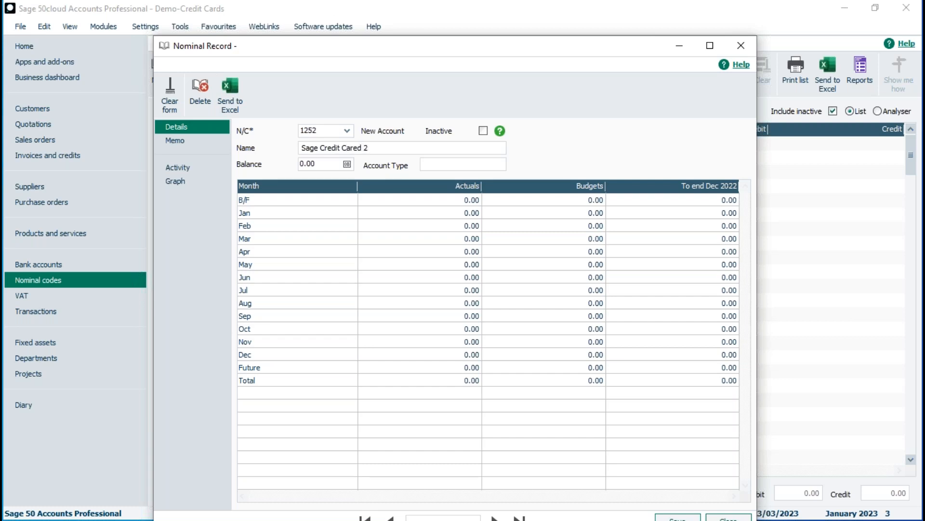
{"action": "left_click", "coordinate": [359, 148]}
{"action": "key", "text": "BackSpace"}
{"action": "left_click", "coordinate": [678, 517]}
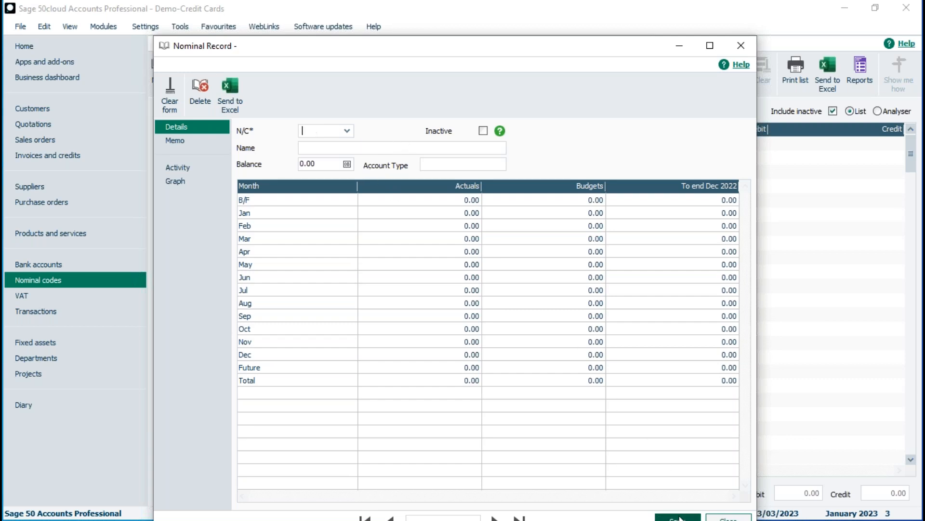
{"action": "left_click", "coordinate": [729, 518]}
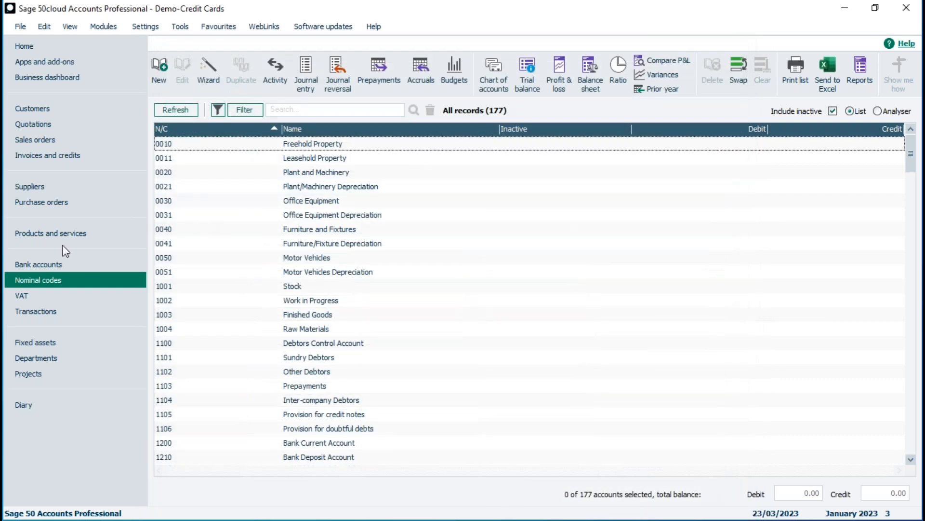
- Create a bank record with reference 1252, converting the existing nominal account to a bank account, and save it
{"action": "left_click", "coordinate": [36, 266]}
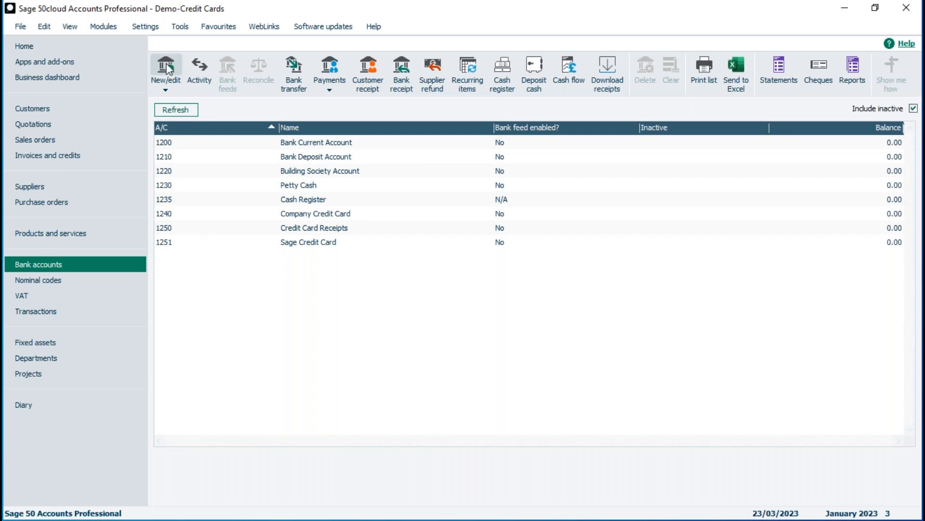
{"action": "left_click", "coordinate": [167, 91]}
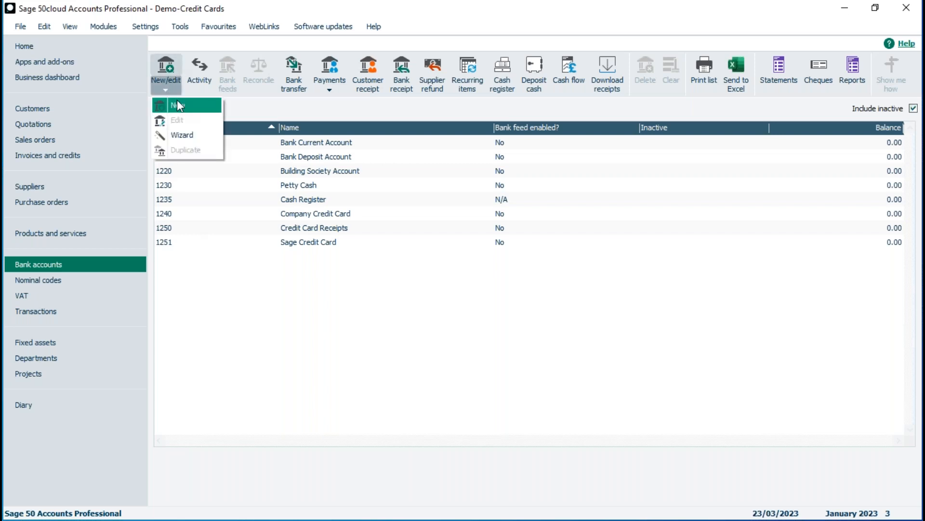
{"action": "left_click", "coordinate": [177, 101]}
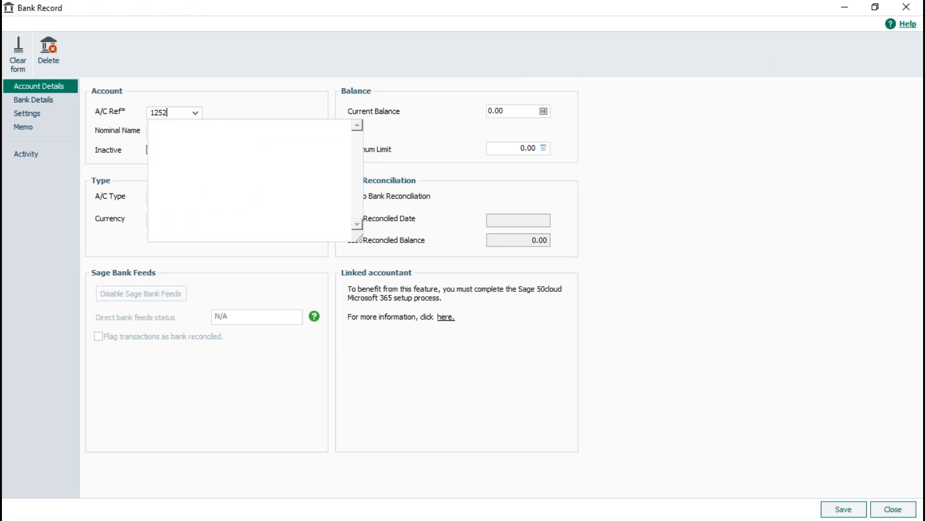
{"action": "key", "text": "Tab"}
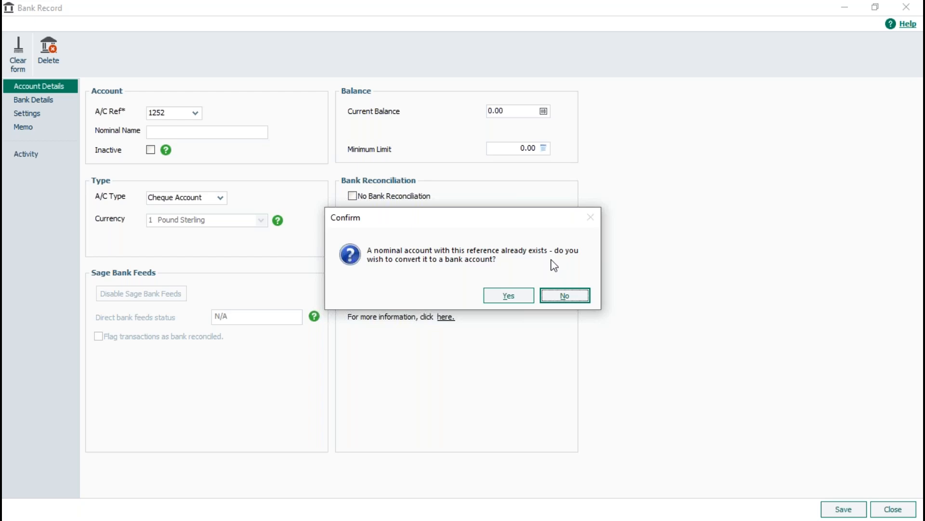
{"action": "left_click", "coordinate": [514, 297]}
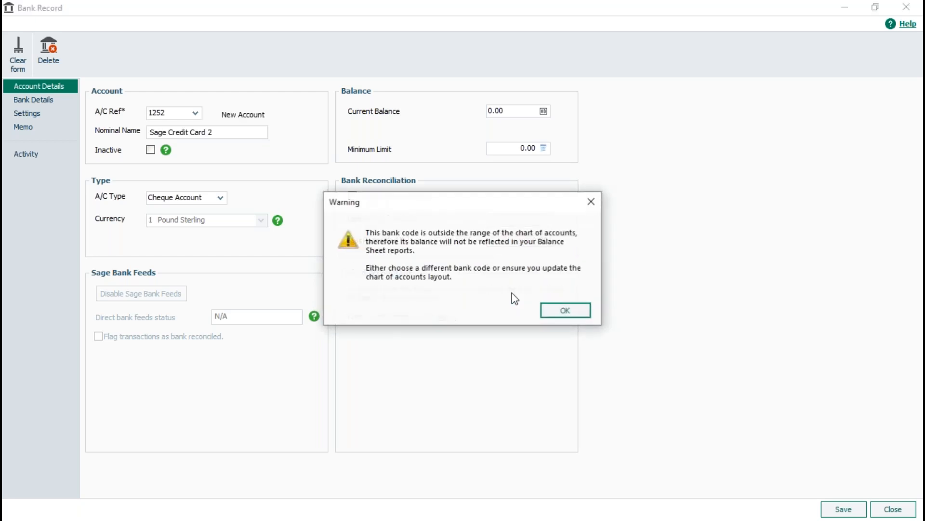
{"action": "left_click", "coordinate": [567, 310]}
{"action": "left_click", "coordinate": [849, 514]}
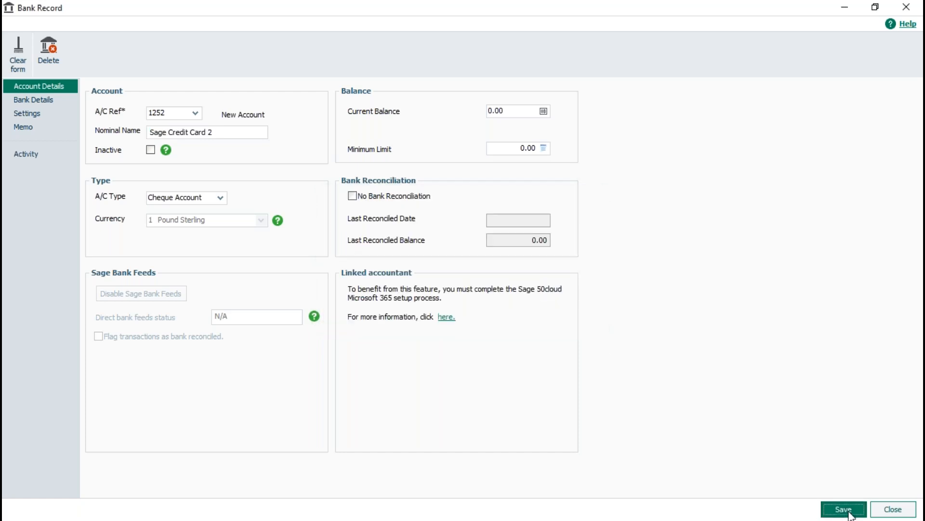
{"action": "left_click", "coordinate": [893, 509]}
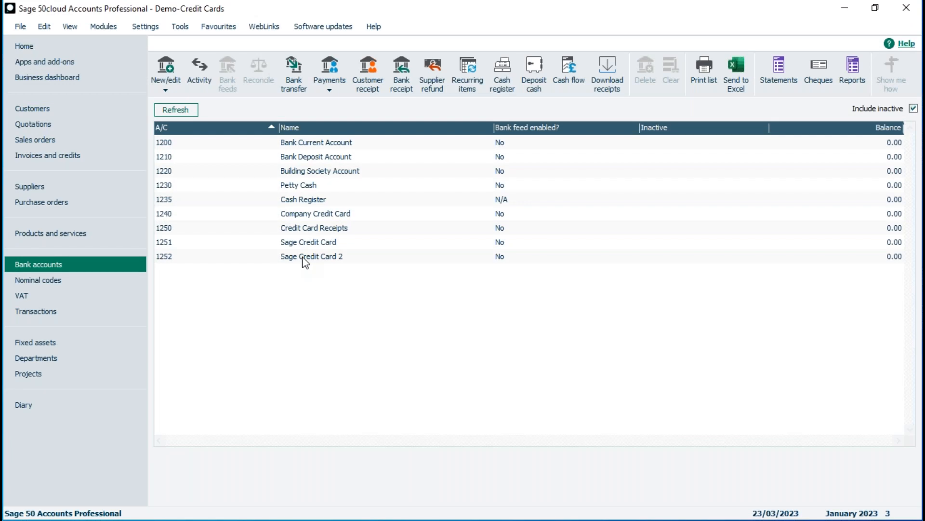
{"action": "left_click", "coordinate": [169, 90]}
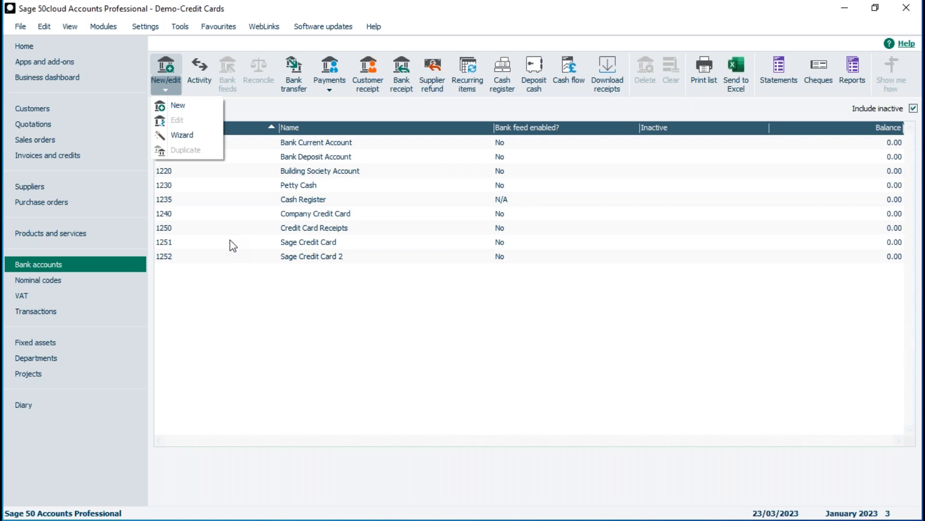
- Start a bank payment from the Sage Credit Card account 1251 and enter the reference 202303-126
{"action": "left_click", "coordinate": [260, 309]}
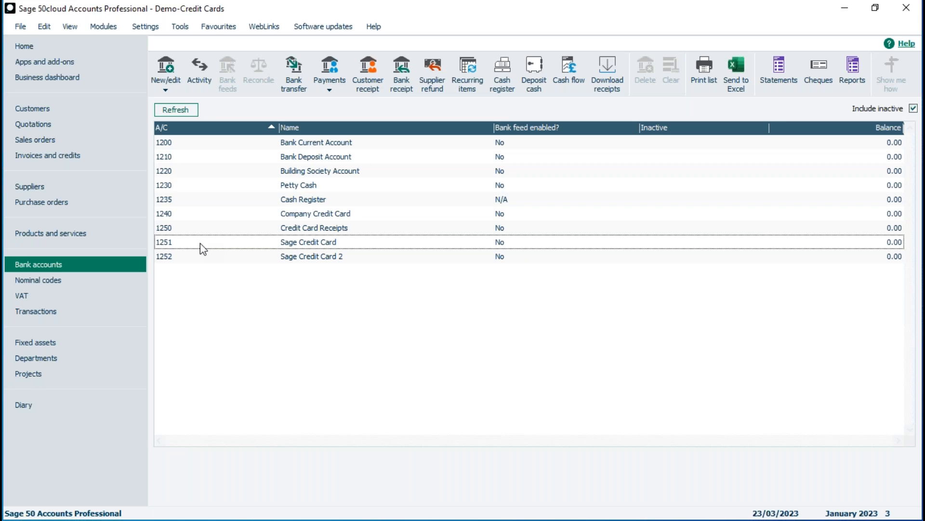
{"action": "left_click", "coordinate": [285, 245]}
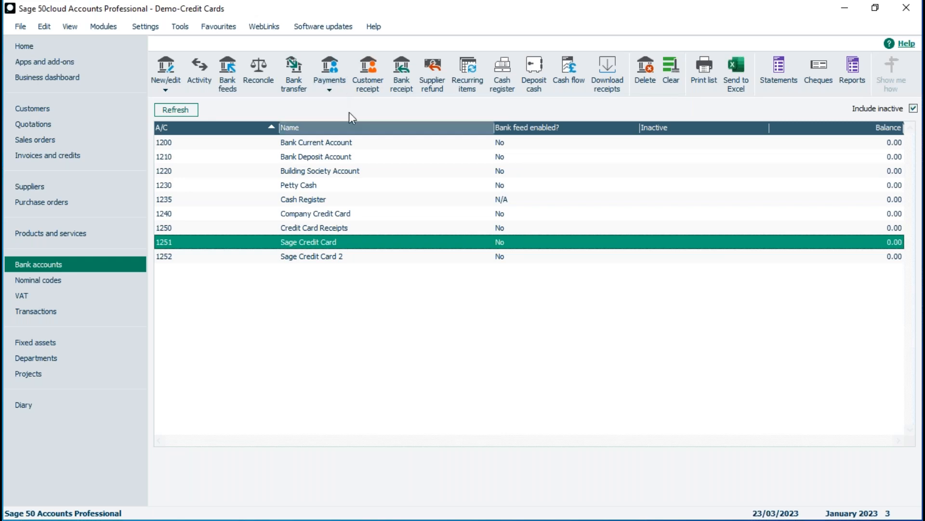
{"action": "left_click", "coordinate": [331, 90]}
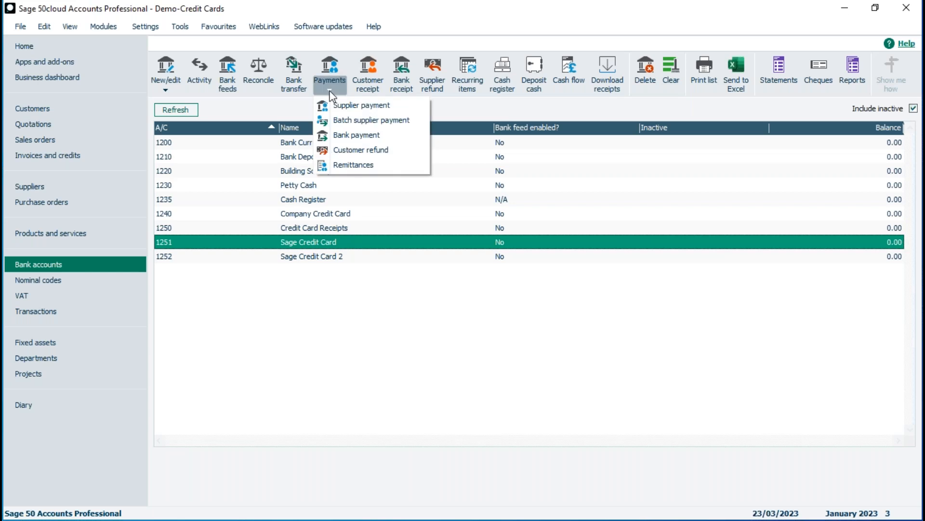
{"action": "left_click", "coordinate": [356, 136]}
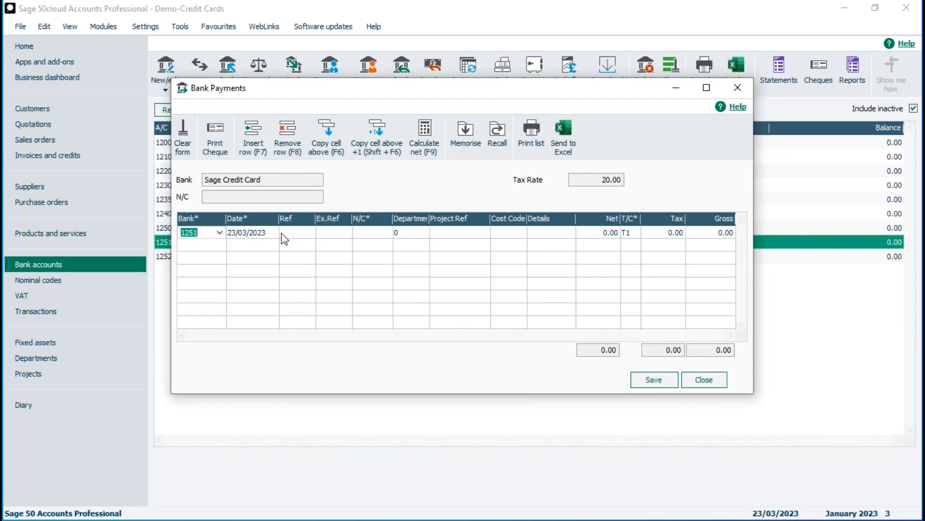
{"action": "left_click", "coordinate": [302, 234]}
{"action": "type", "text": "2023=03"}
{"action": "key", "text": "BackSpace"}
{"action": "key", "text": "BackSpace"}
{"action": "key", "text": "BackSpace"}
{"action": "type", "text": "03-126"}
- Find the nominal code by searching for "fuel" and assign 7300 Vehicle Fuel to the payment line
{"action": "left_click", "coordinate": [376, 236]}
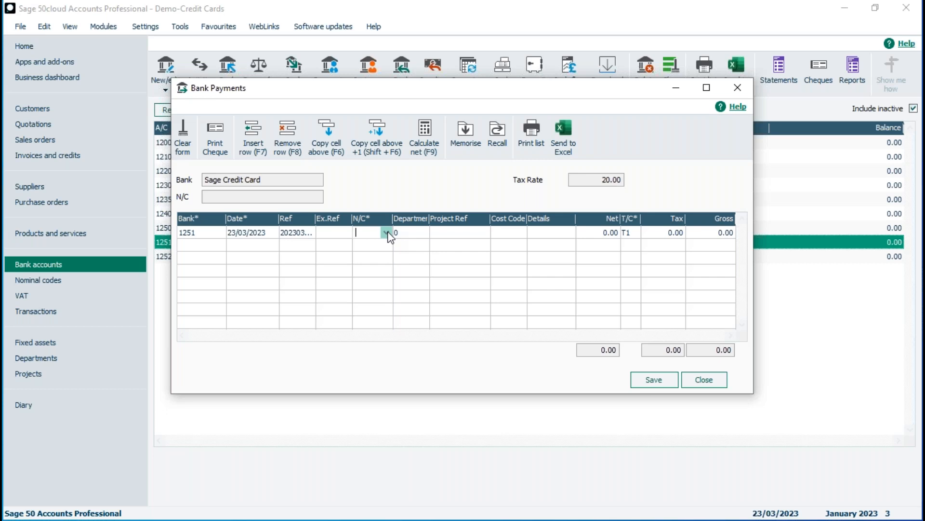
{"action": "left_click", "coordinate": [387, 233]}
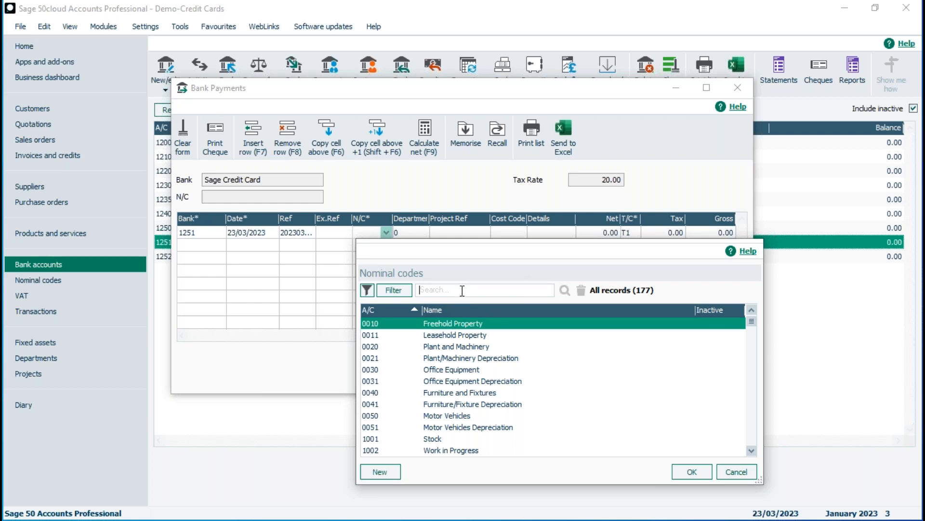
{"action": "type", "text": "fuel"}
{"action": "left_click", "coordinate": [564, 289]}
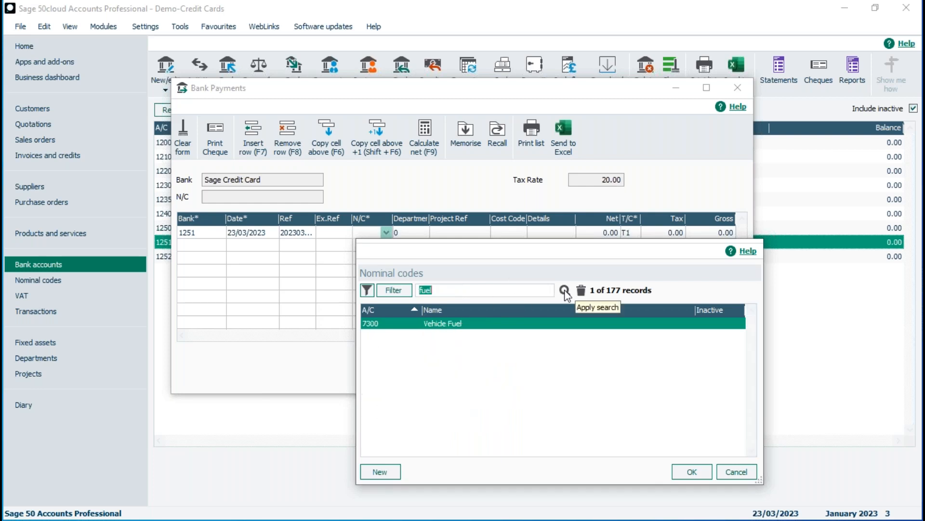
{"action": "left_click", "coordinate": [454, 326]}
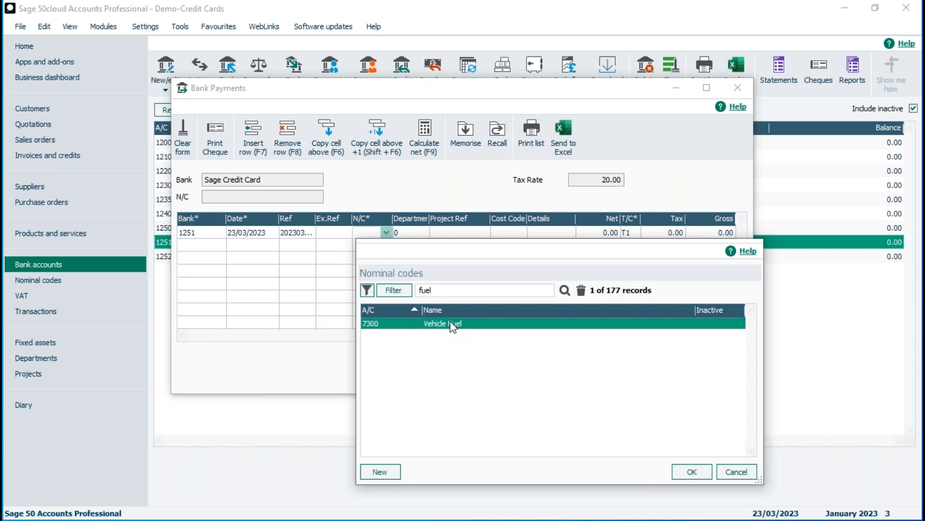
{"action": "double_click", "coordinate": [453, 326]}
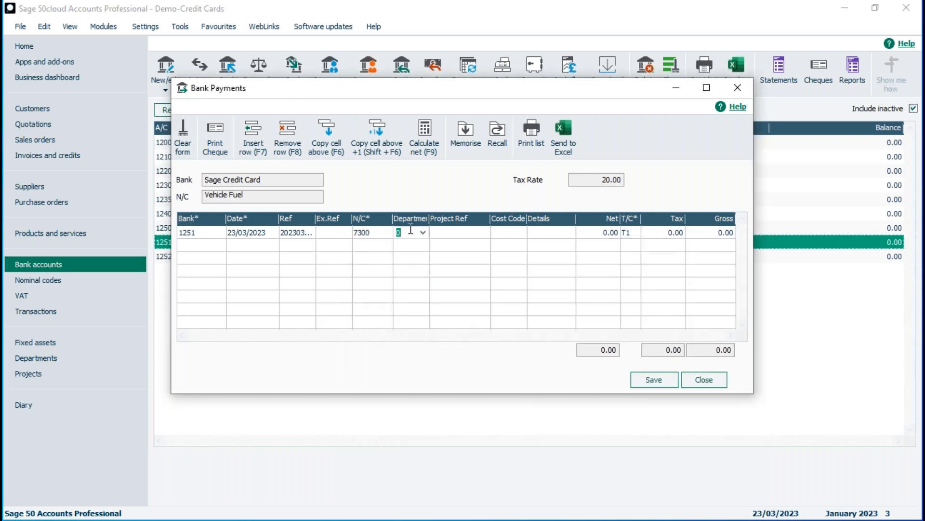
- Enter the details Fuel and an amount of 50, calculate the net from it, then save and close the bank payment
{"action": "left_click", "coordinate": [707, 88]}
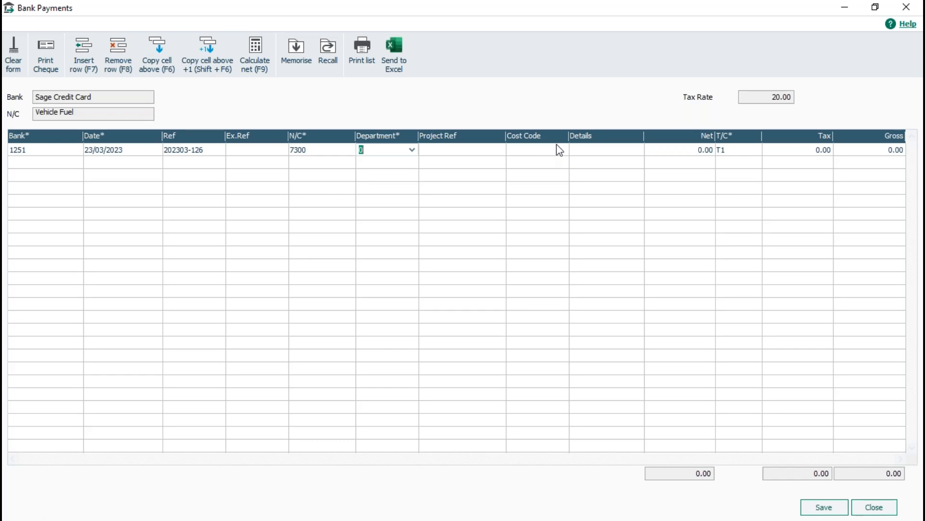
{"action": "left_click", "coordinate": [592, 156]}
{"action": "type", "text": "Fuel"}
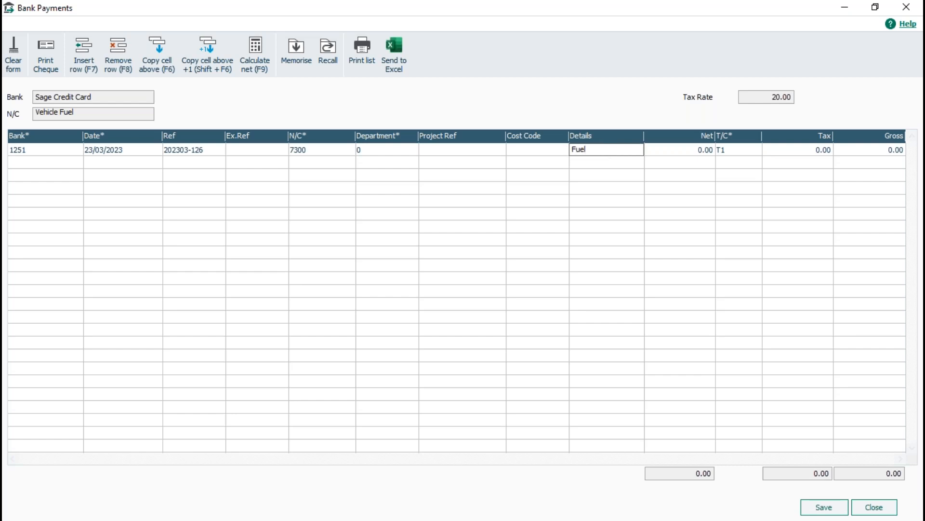
{"action": "key", "text": "Tab"}
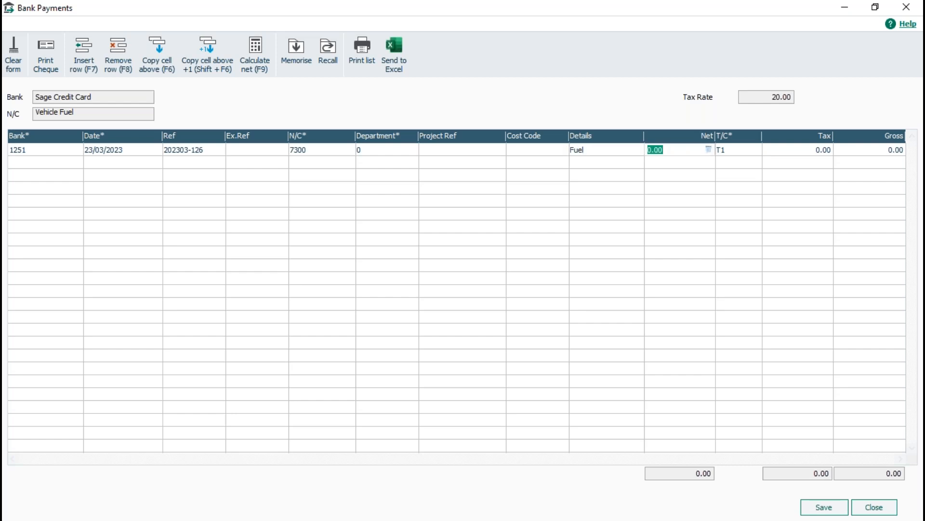
{"action": "type", "text": "50"}
{"action": "left_click", "coordinate": [256, 48]}
{"action": "left_click", "coordinate": [824, 508]}
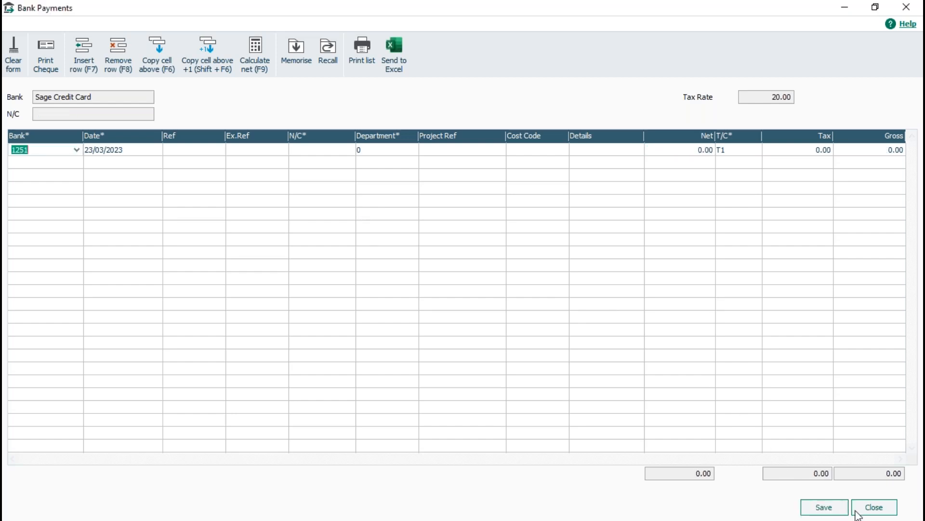
{"action": "left_click", "coordinate": [873, 507]}
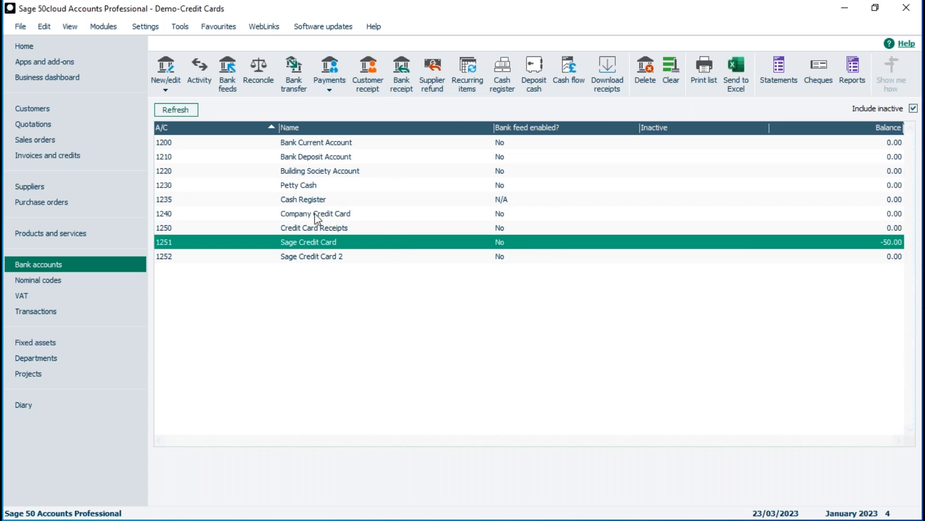
- Start a supplier payment from the Sage Credit Card account for the supplier Superclean (SUP002)
{"action": "left_click", "coordinate": [329, 92]}
{"action": "left_click", "coordinate": [359, 106]}
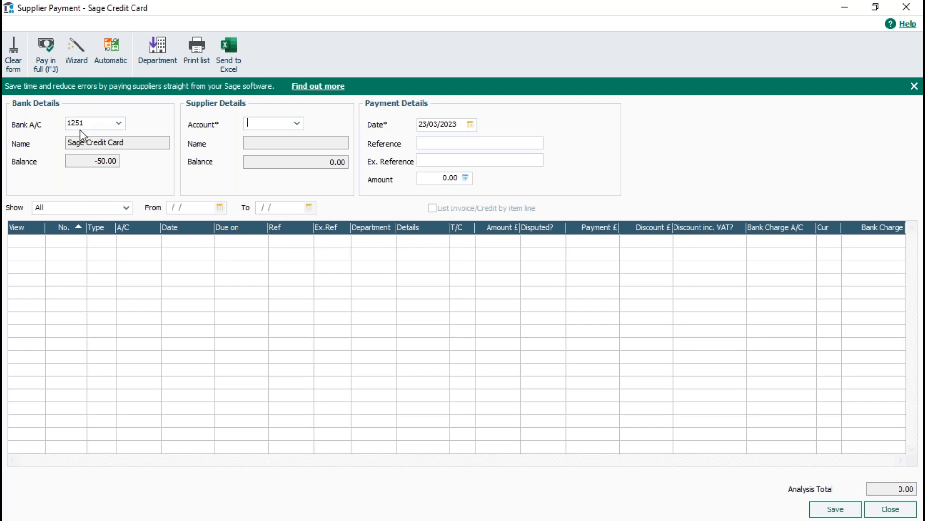
{"action": "left_click", "coordinate": [297, 124]}
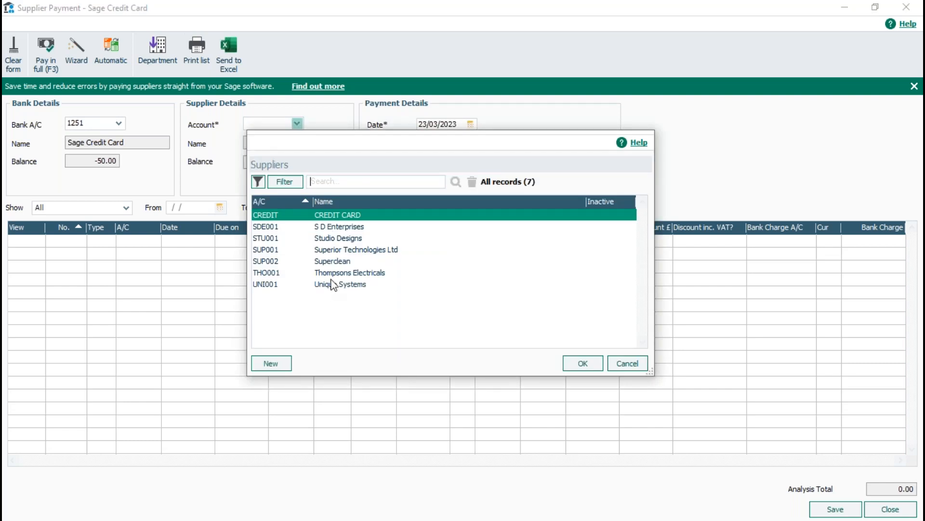
{"action": "left_click", "coordinate": [334, 260]}
{"action": "left_click", "coordinate": [593, 366]}
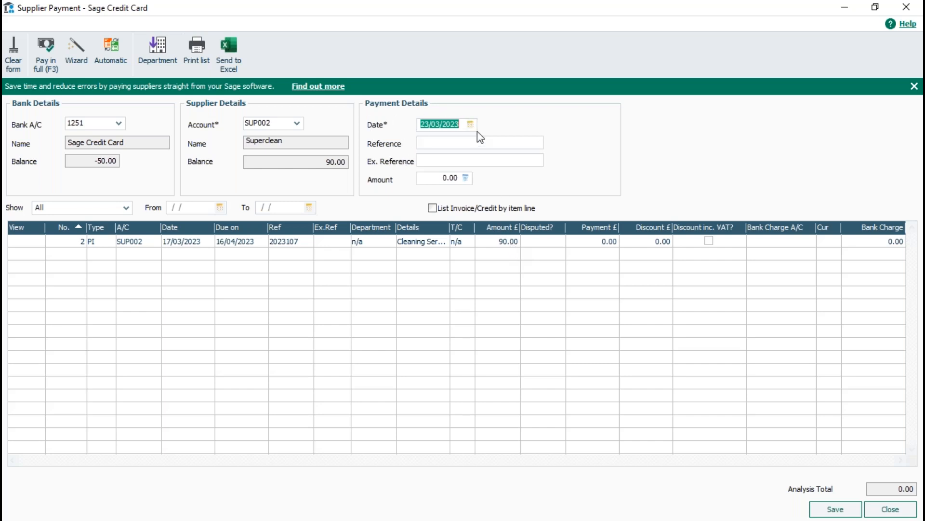
- Enter the reference Online, pay the outstanding cleaning services invoice in full, then save and close the supplier payment
{"action": "left_click", "coordinate": [473, 144]}
{"action": "type", "text": "Online"}
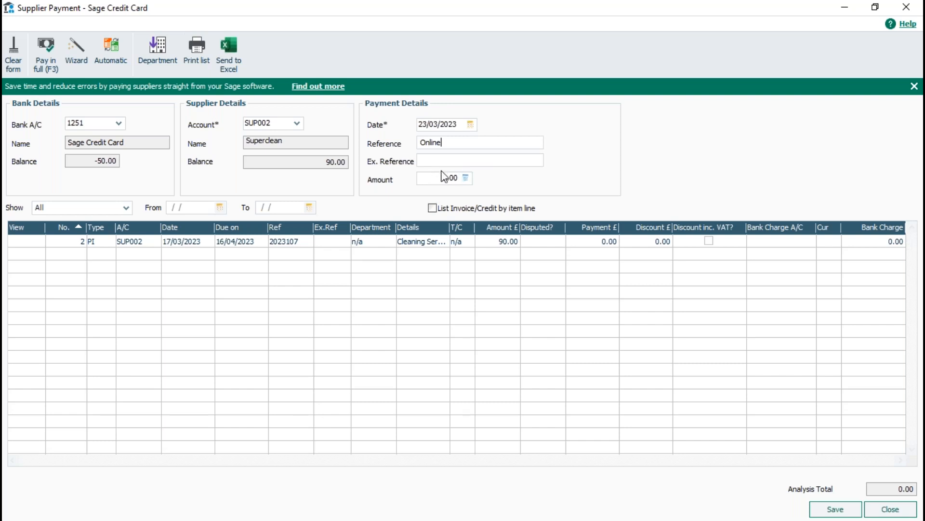
{"action": "left_click", "coordinate": [596, 243]}
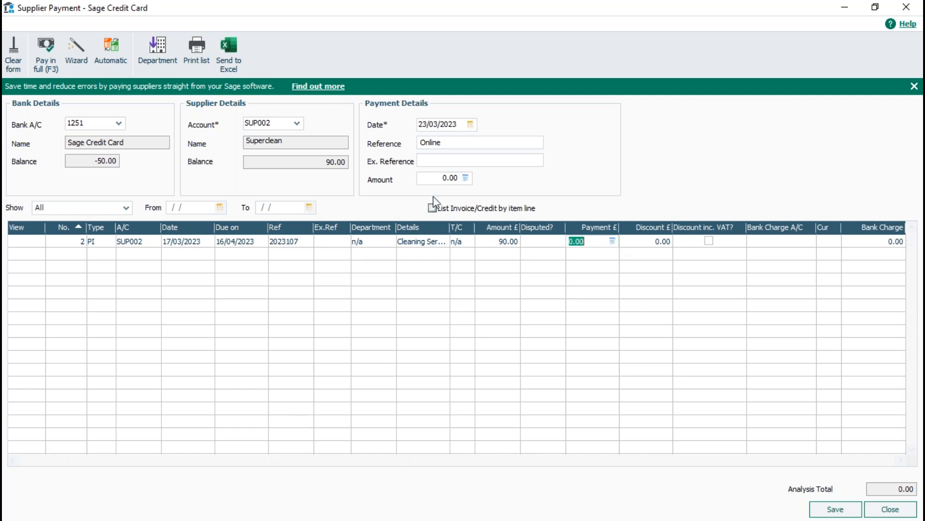
{"action": "left_click", "coordinate": [45, 46]}
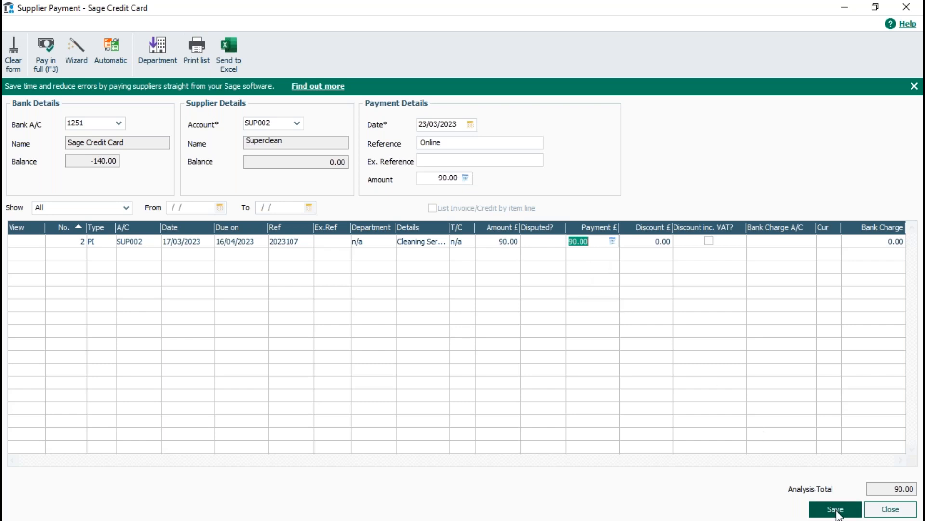
{"action": "left_click", "coordinate": [837, 510]}
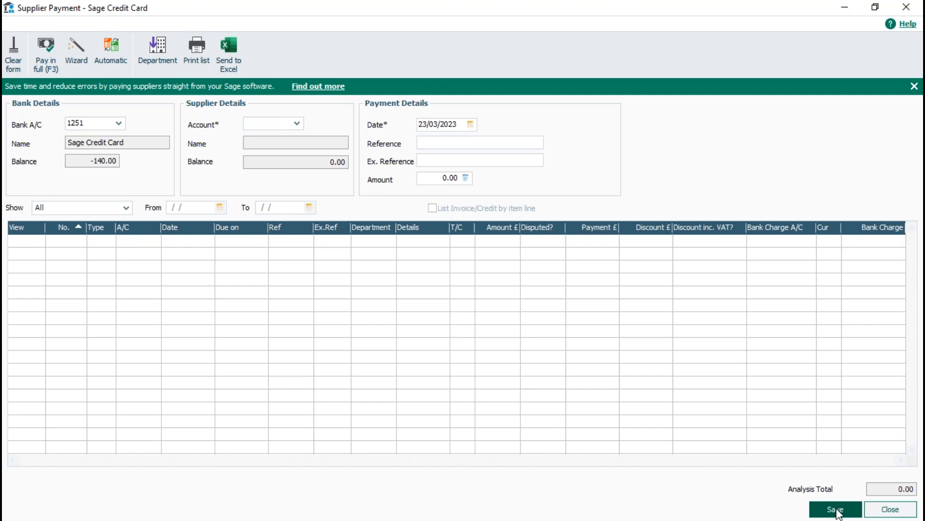
{"action": "left_click", "coordinate": [889, 510]}
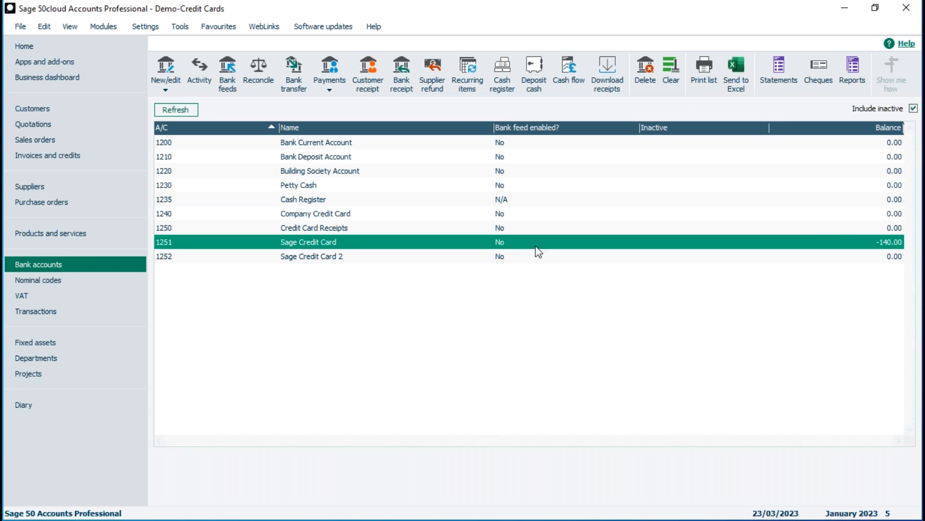
- Start a bank payment from the Sage Credit Card account with the reference Charges and nominal code 7901 Bank Charges
{"action": "left_click", "coordinate": [329, 81]}
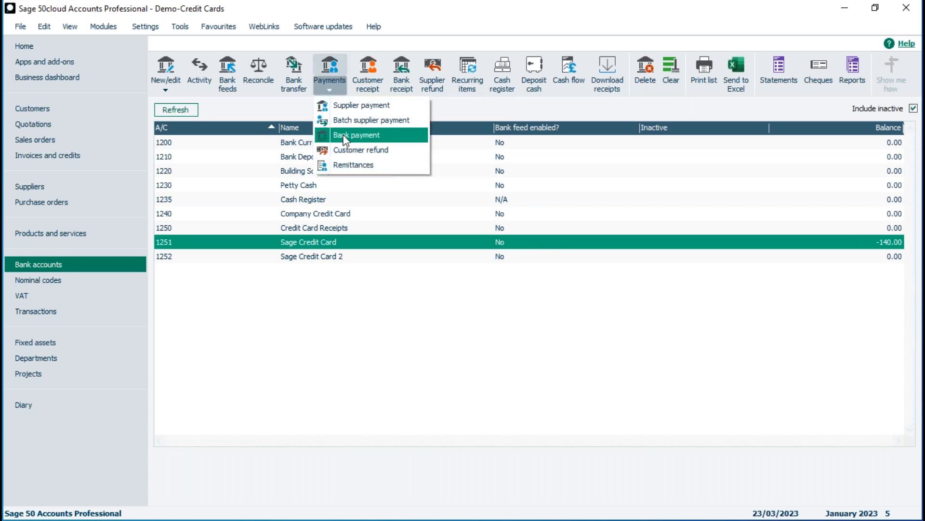
{"action": "left_click", "coordinate": [345, 136]}
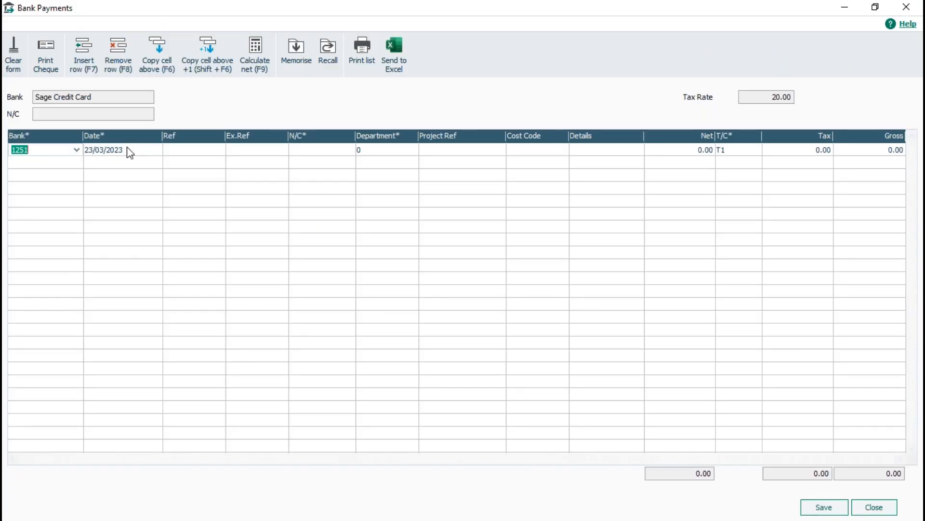
{"action": "left_click", "coordinate": [202, 149]}
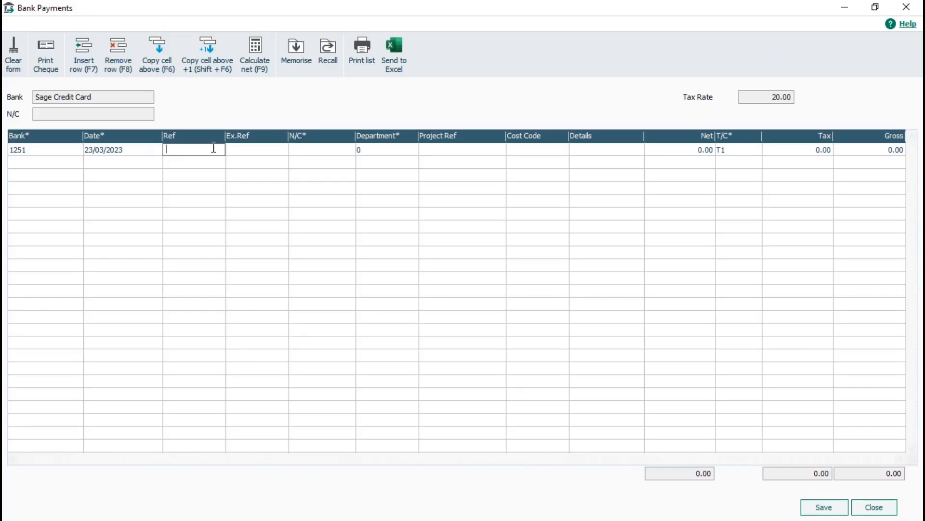
{"action": "type", "text": "Chargesa"}
{"action": "key", "text": "BackSpace"}
{"action": "key", "text": "Tab"}
{"action": "key", "text": "Tab"}
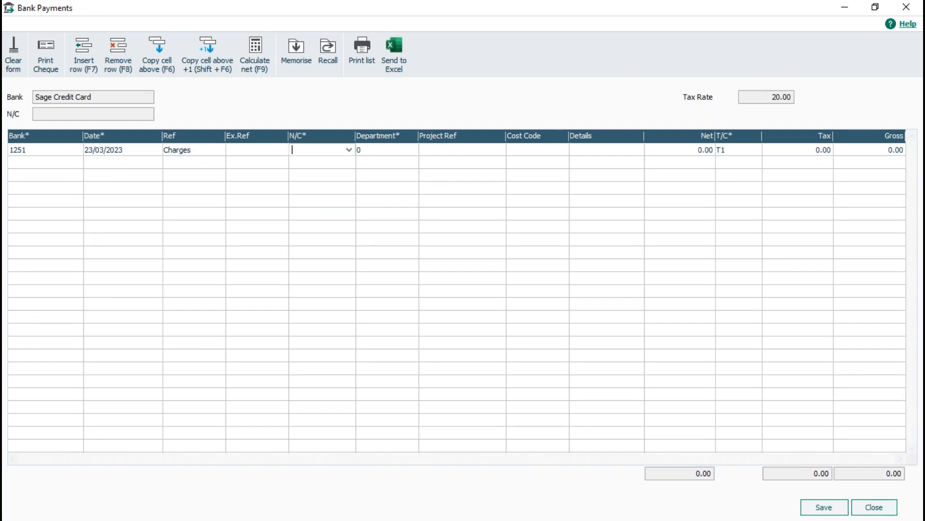
{"action": "type", "text": "7901"}
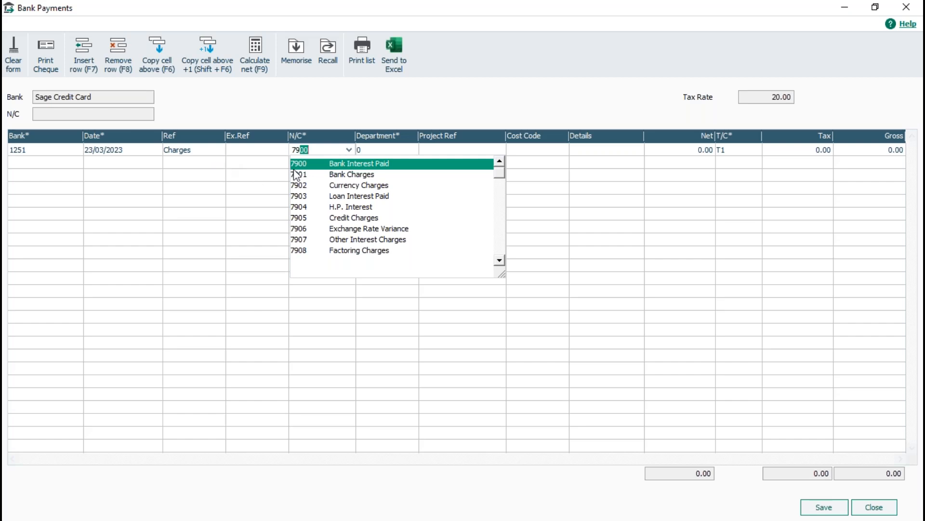
{"action": "left_click", "coordinate": [345, 176]}
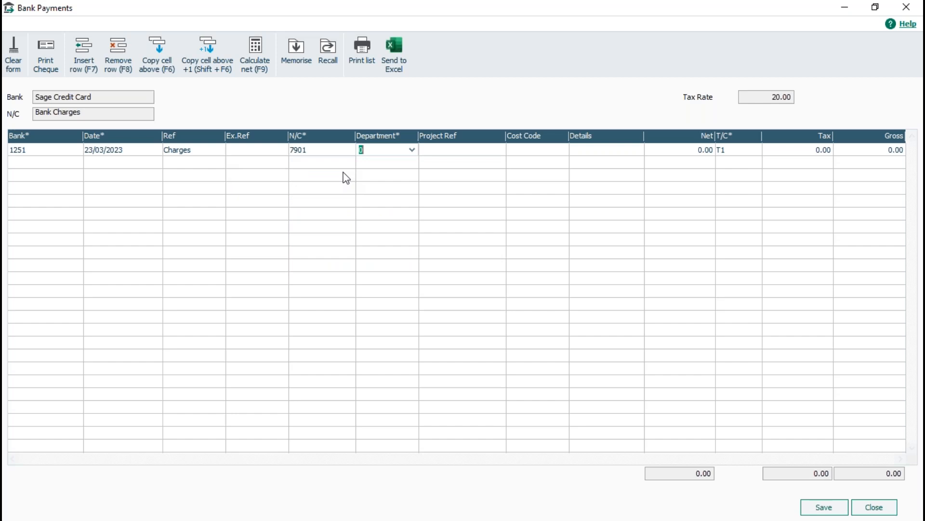
- Enter the details Charges and a net amount of 25 on the bank charges payment line
{"action": "key", "text": "Tab"}
{"action": "key", "text": "Tab"}
{"action": "key", "text": "Tab"}
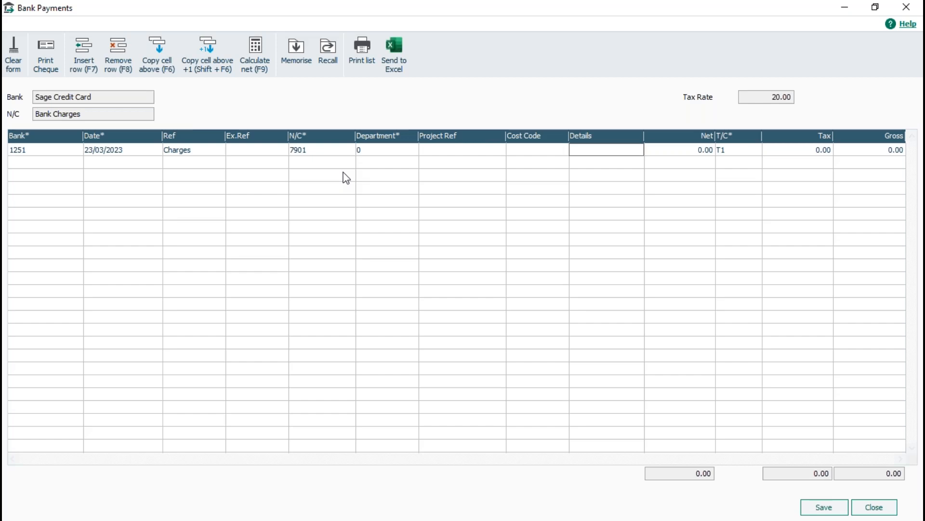
{"action": "type", "text": "Charges"}
{"action": "key", "text": "Tab"}
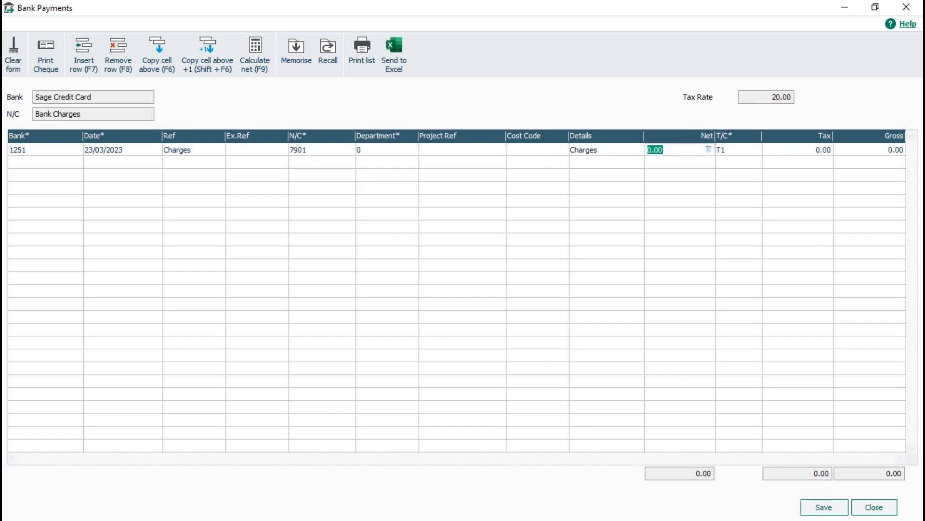
{"action": "type", "text": "25"}
{"action": "key", "text": "Tab"}
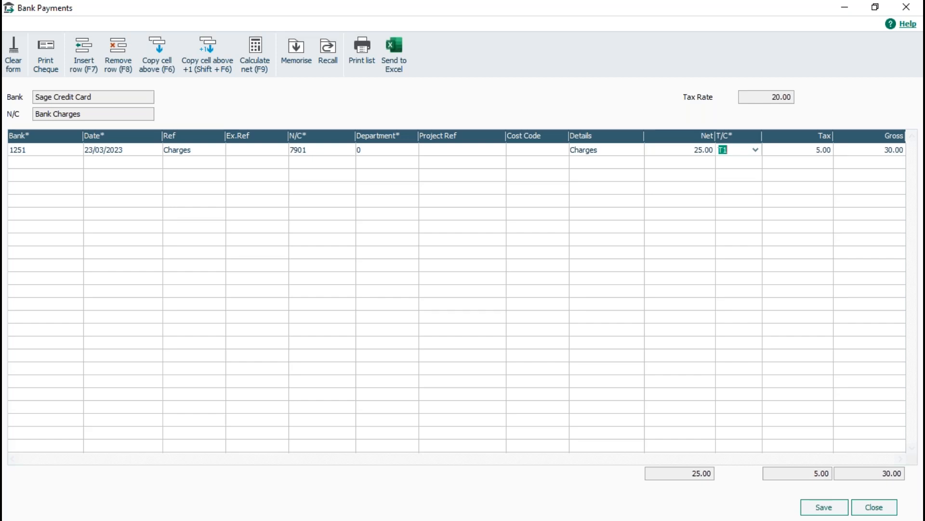
- Set the charges line's tax code to T2 Exempt transactions, then save and close the bank payment
{"action": "left_click", "coordinate": [755, 149]}
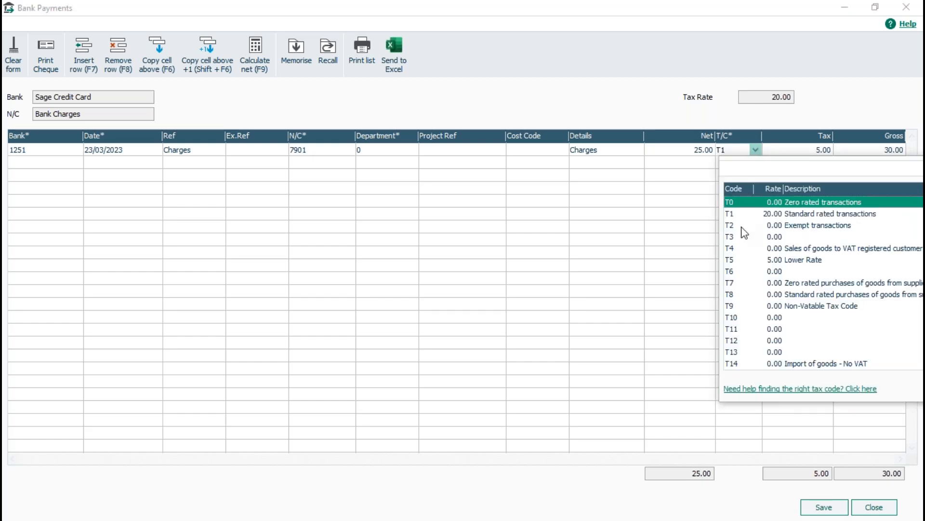
{"action": "left_click", "coordinate": [742, 227]}
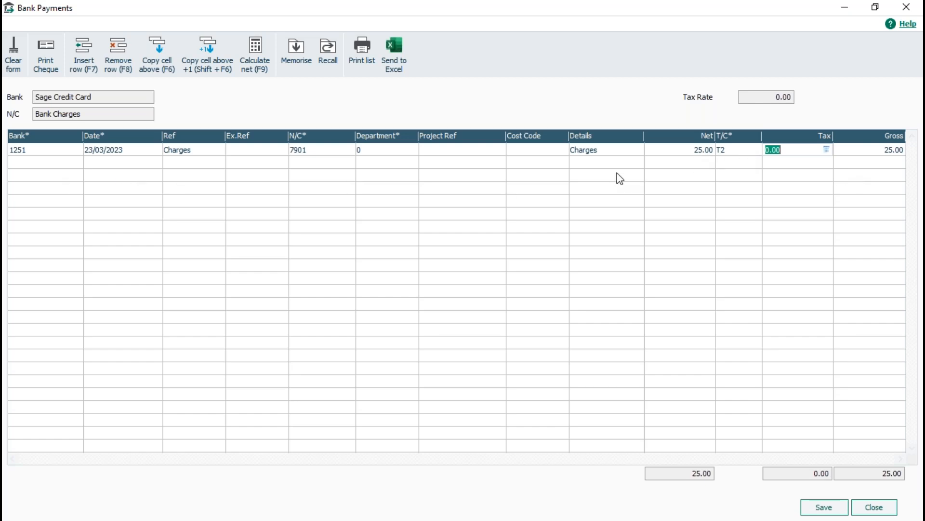
{"action": "left_click", "coordinate": [830, 508]}
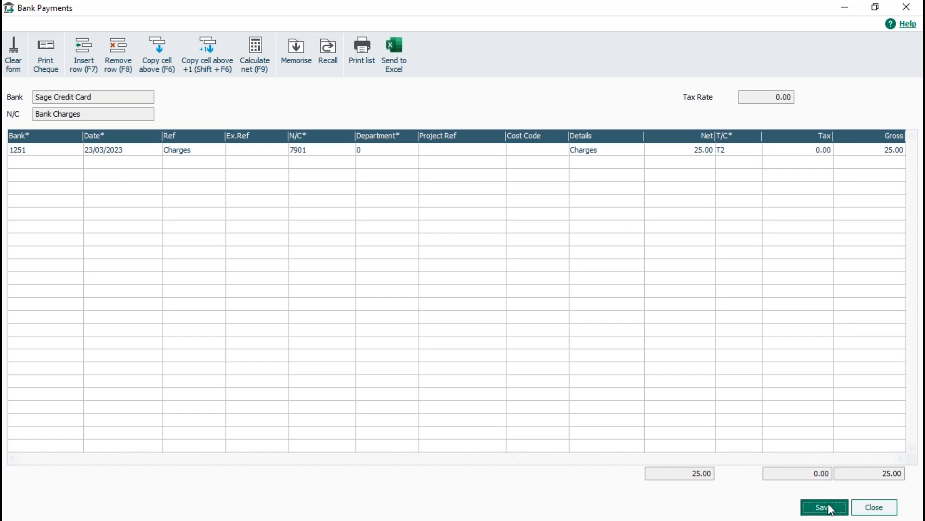
{"action": "left_click", "coordinate": [875, 508]}
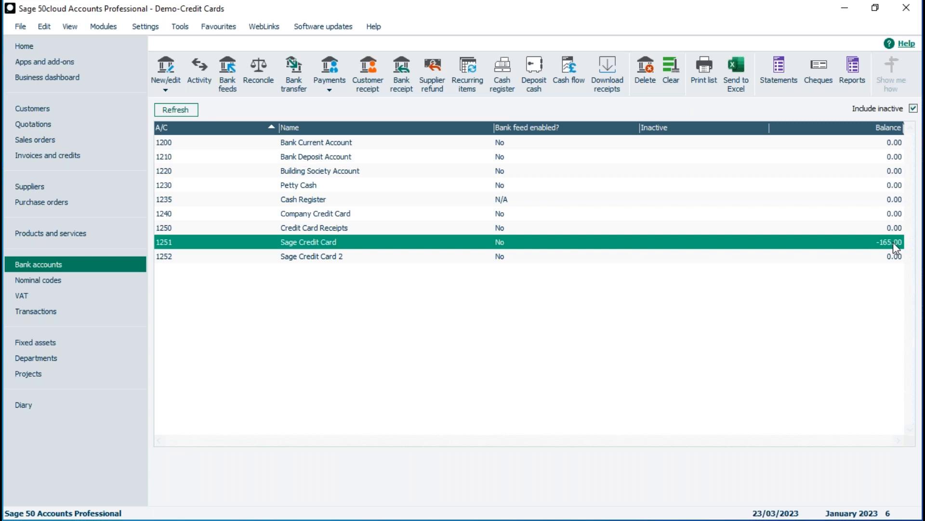
- Start a bank transfer from 1200 Bank Current Account to 1251 Sage Credit Card
{"action": "left_click", "coordinate": [294, 79]}
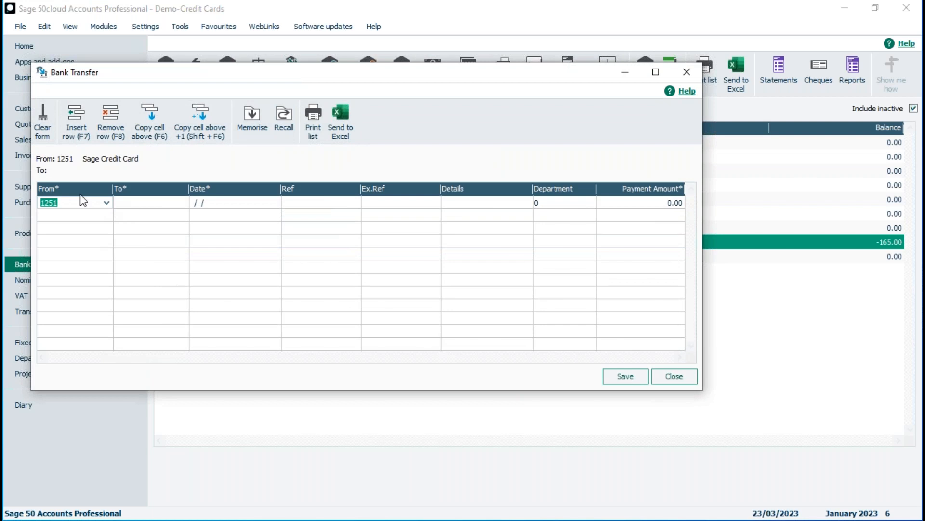
{"action": "left_click", "coordinate": [106, 202]}
{"action": "left_click", "coordinate": [118, 274]}
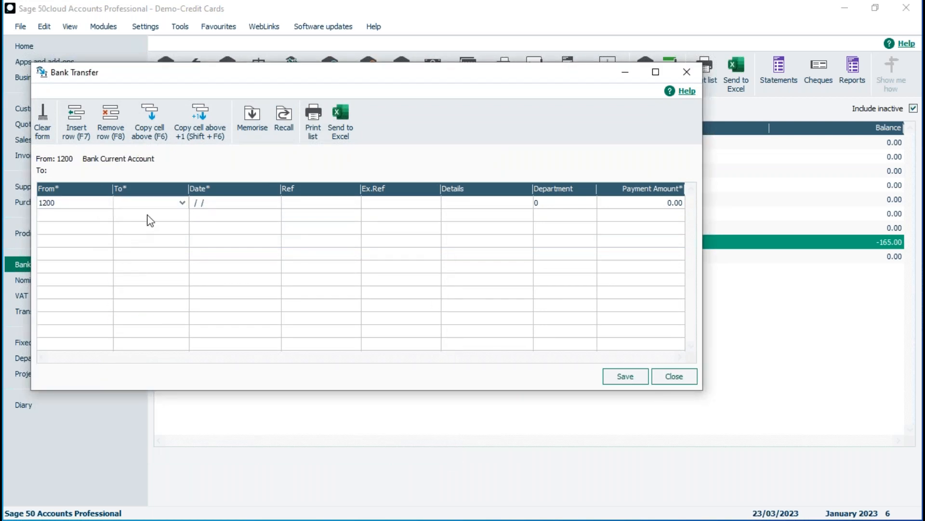
{"action": "left_click", "coordinate": [182, 202]}
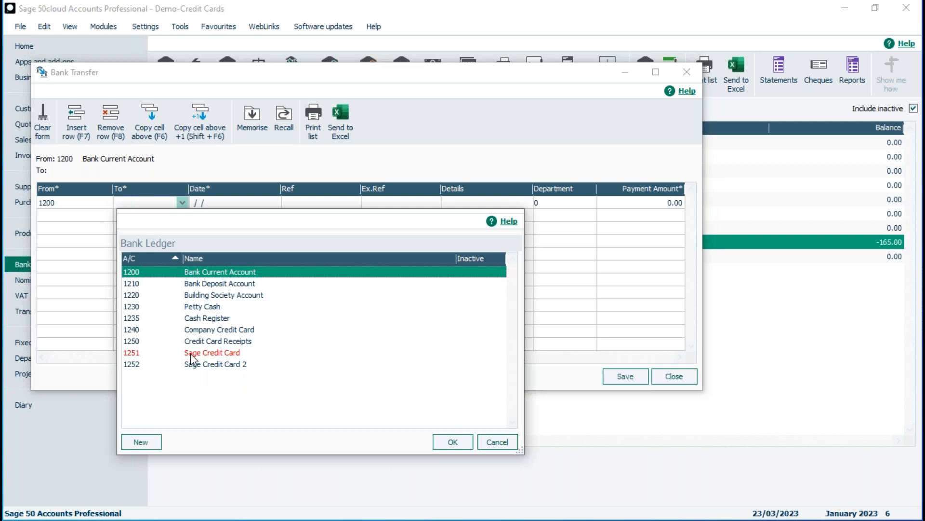
{"action": "double_click", "coordinate": [190, 296]}
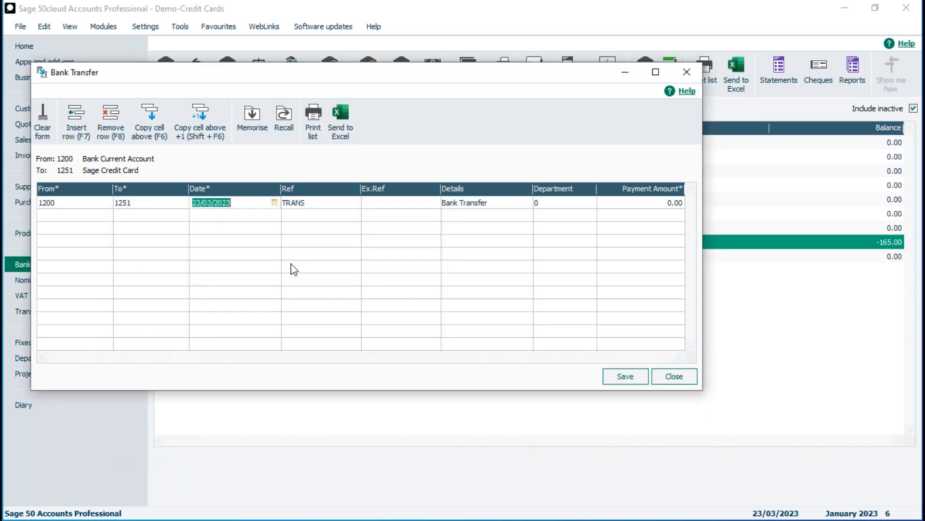
- Keep the default date and reference TRANS, and enter the transfer details Credit Card Bill Payment
{"action": "key", "text": "Tab"}
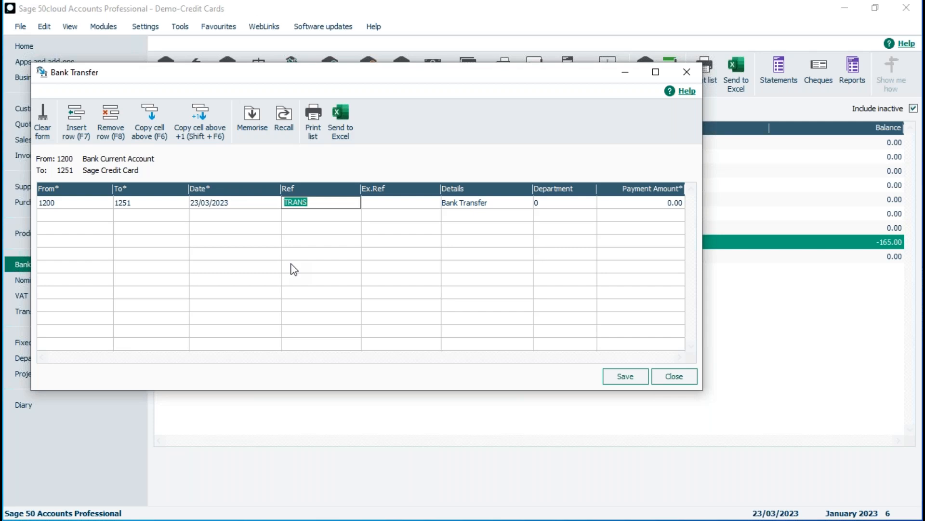
{"action": "key", "text": "Tab"}
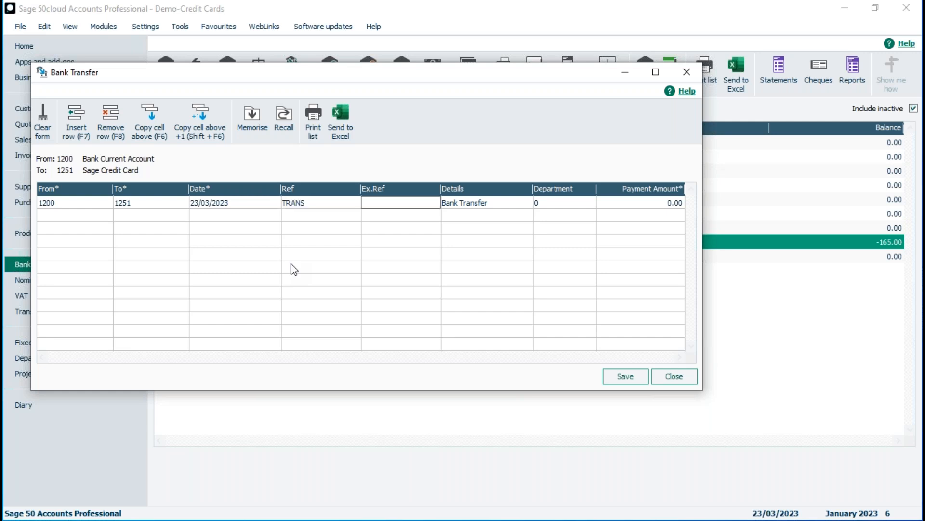
{"action": "key", "text": "Tab"}
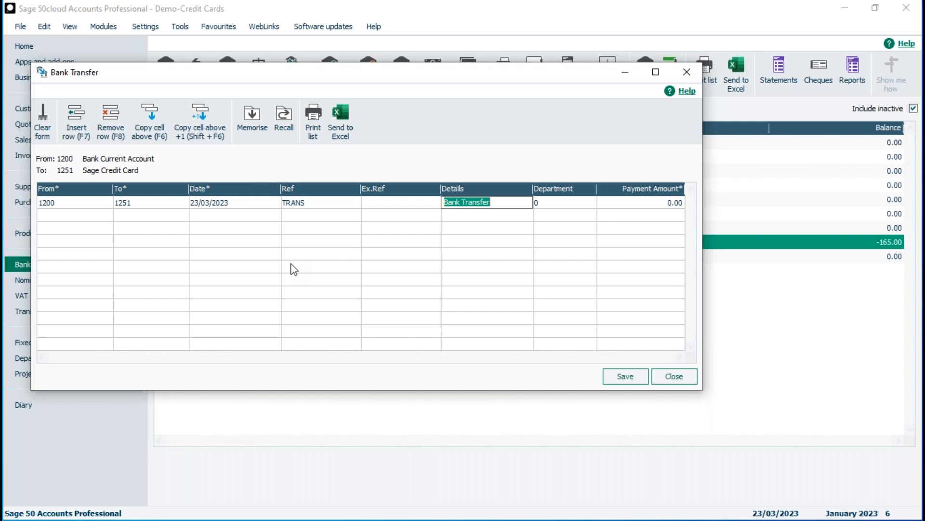
{"action": "type", "text": "Credit c"}
{"action": "type", "text": "Ared"}
{"action": "key", "text": "BackSpace"}
{"action": "key", "text": "BackSpace"}
{"action": "key", "text": "BackSpace"}
{"action": "key", "text": "BackSpace"}
{"action": "key", "text": "BackSpace"}
{"action": "type", "text": "Card Bill Payment"}
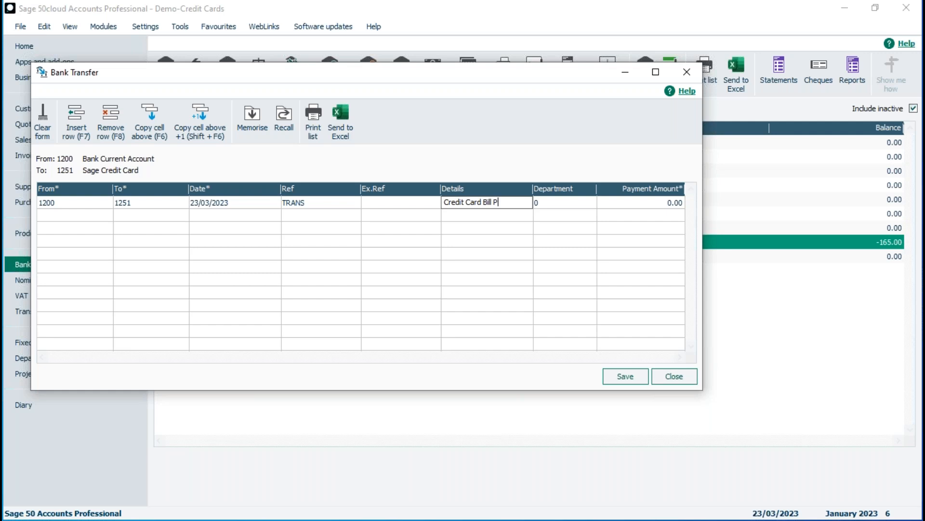
- Set the transfer's payment amount to 165, then save and close the bank transfer
{"action": "key", "text": "Tab"}
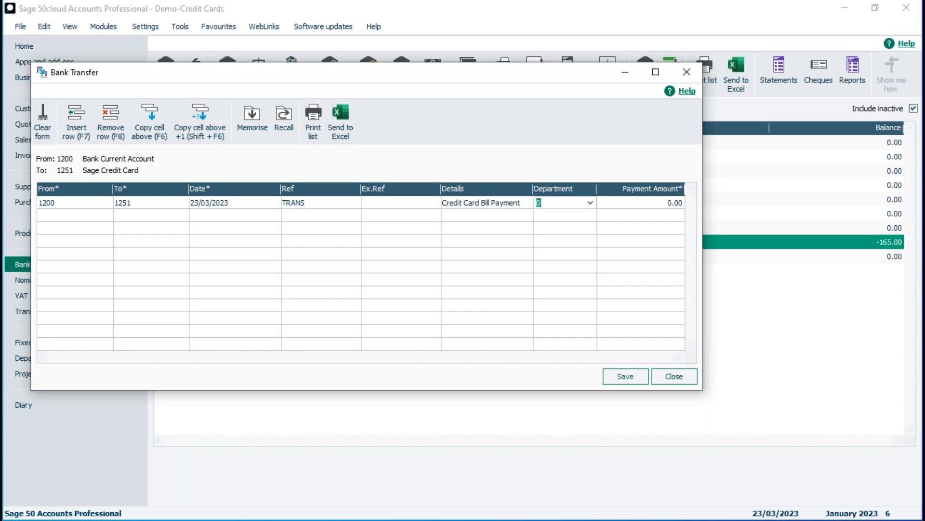
{"action": "key", "text": "Tab"}
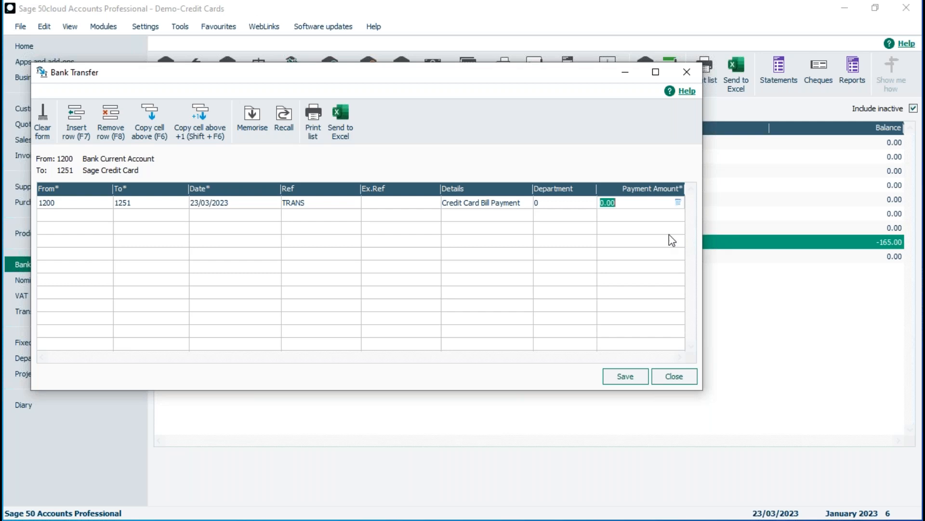
{"action": "type", "text": "165"}
{"action": "key", "text": "BackSpace"}
{"action": "type", "text": "5"}
{"action": "key", "text": "Tab"}
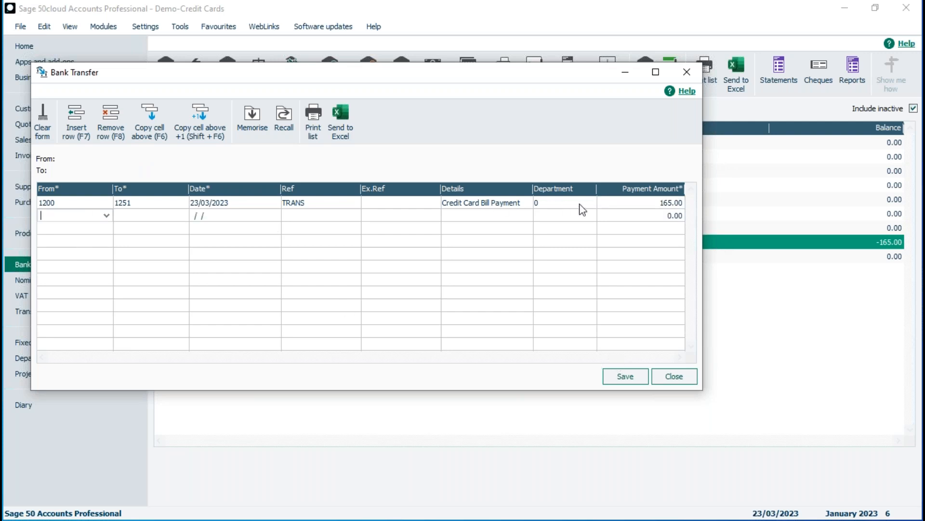
{"action": "left_click", "coordinate": [620, 377]}
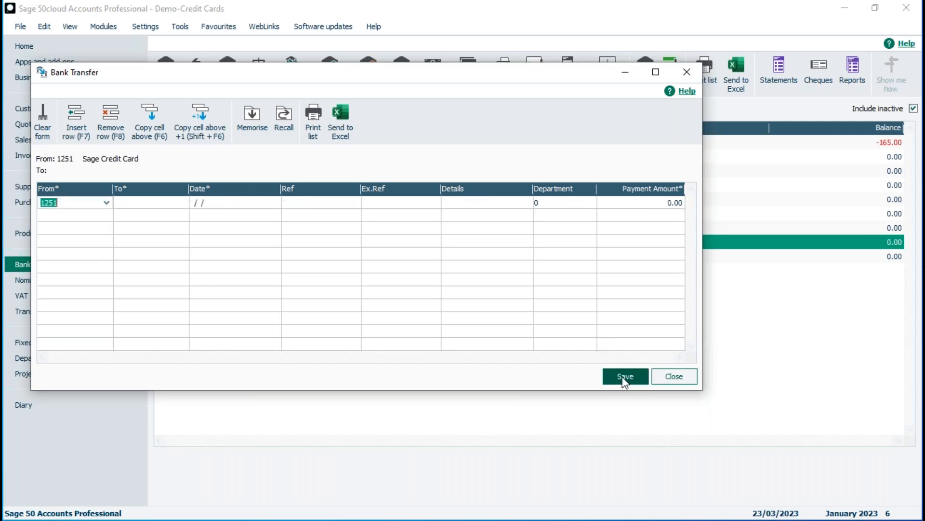
{"action": "left_click", "coordinate": [682, 378]}
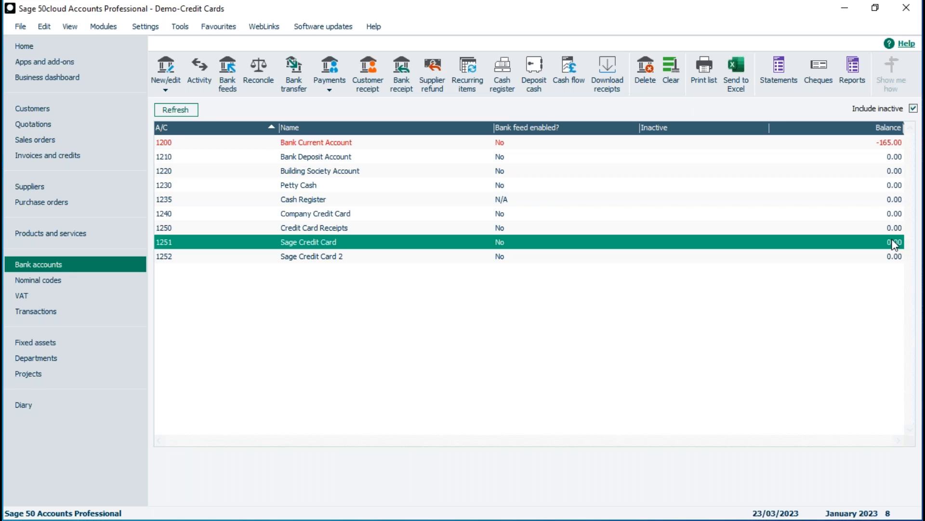
- Examine the balances of the CREDIT CARD and Thompsons Electricals accounts in the supplier list
{"action": "left_click", "coordinate": [49, 189]}
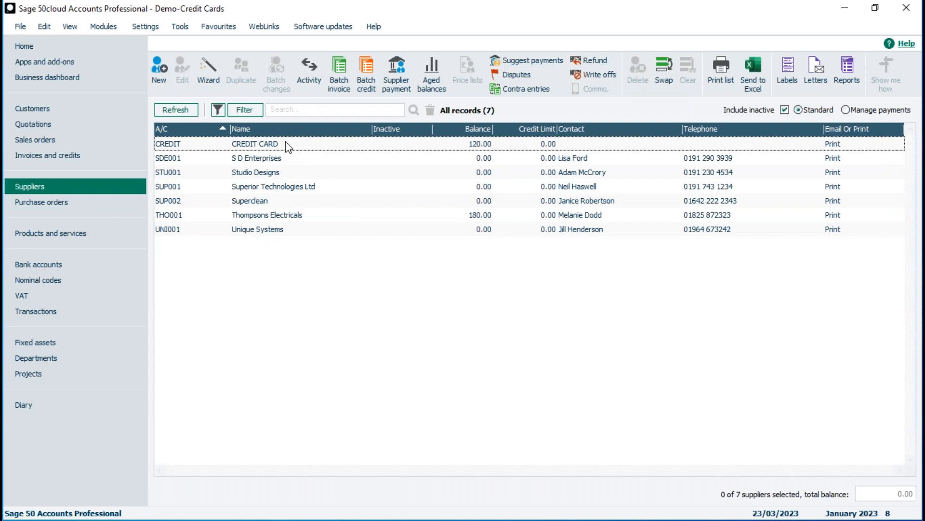
{"action": "left_click", "coordinate": [288, 147]}
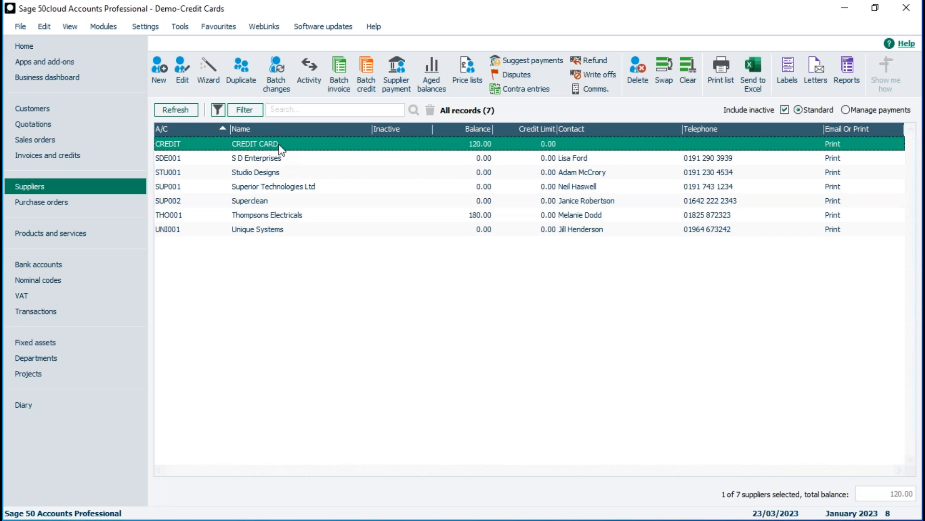
{"action": "left_click", "coordinate": [297, 215]}
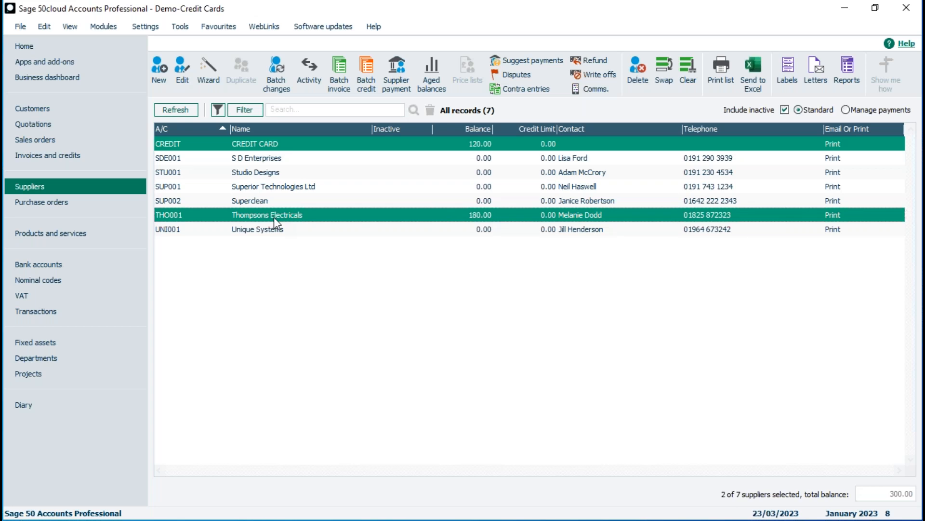
{"action": "left_click", "coordinate": [288, 146]}
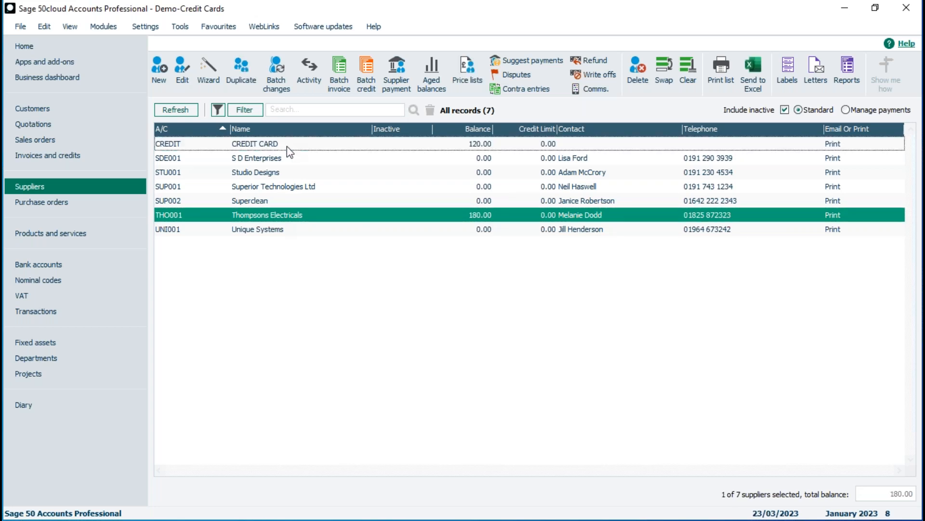
{"action": "left_click", "coordinate": [282, 218]}
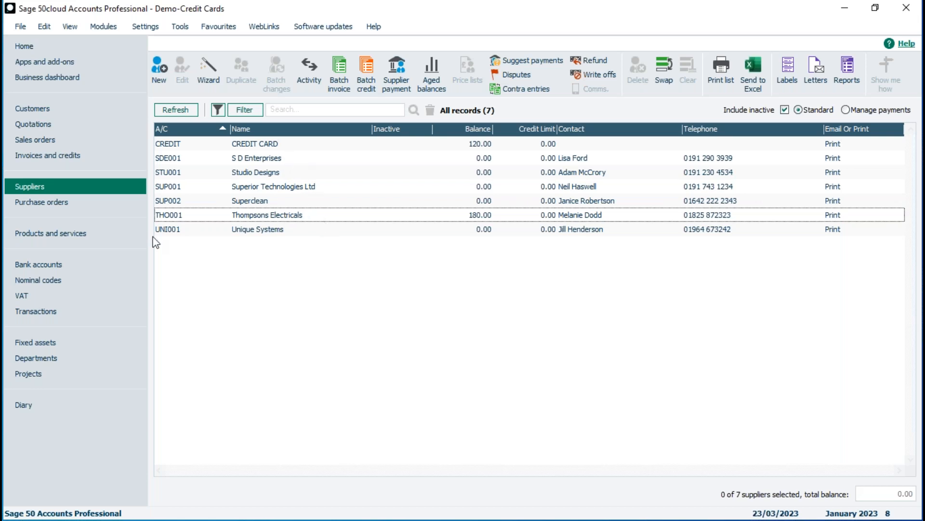
- Create and save a new bank record with reference 1260, named Expenses followed by the first employee's name
{"action": "left_click", "coordinate": [36, 262]}
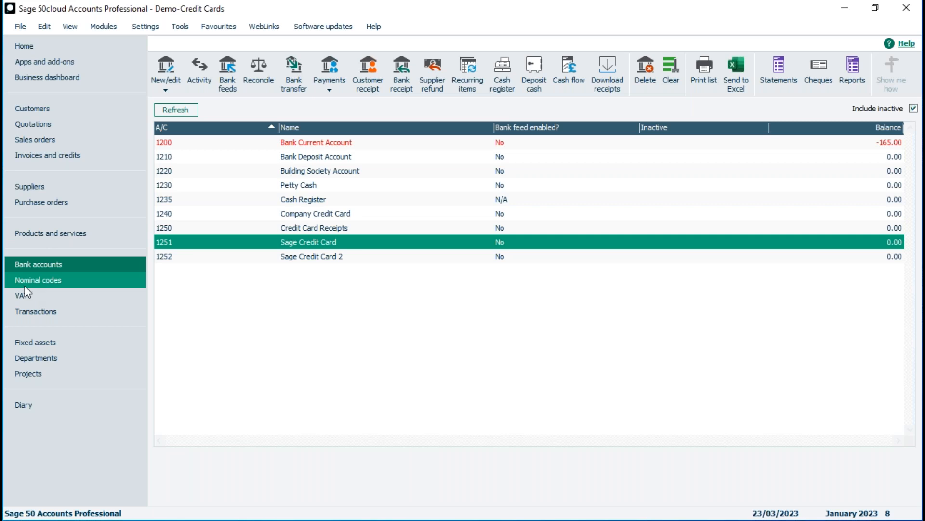
{"action": "left_click", "coordinate": [182, 245]}
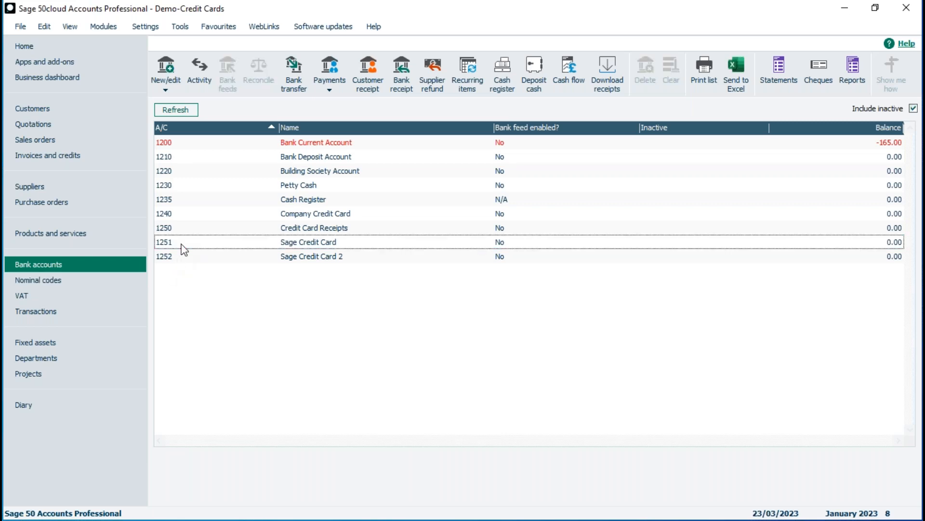
{"action": "left_click", "coordinate": [161, 62]}
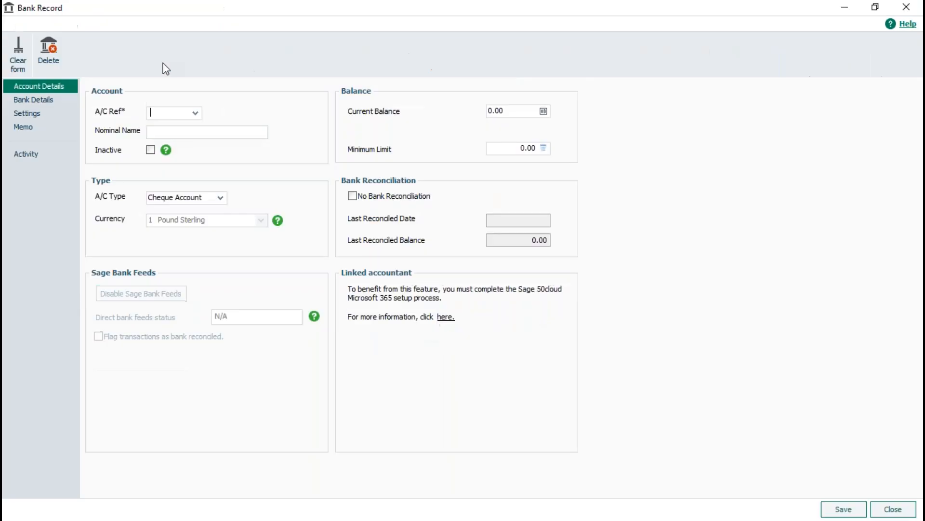
{"action": "type", "text": "1260"}
{"action": "key", "text": "Tab"}
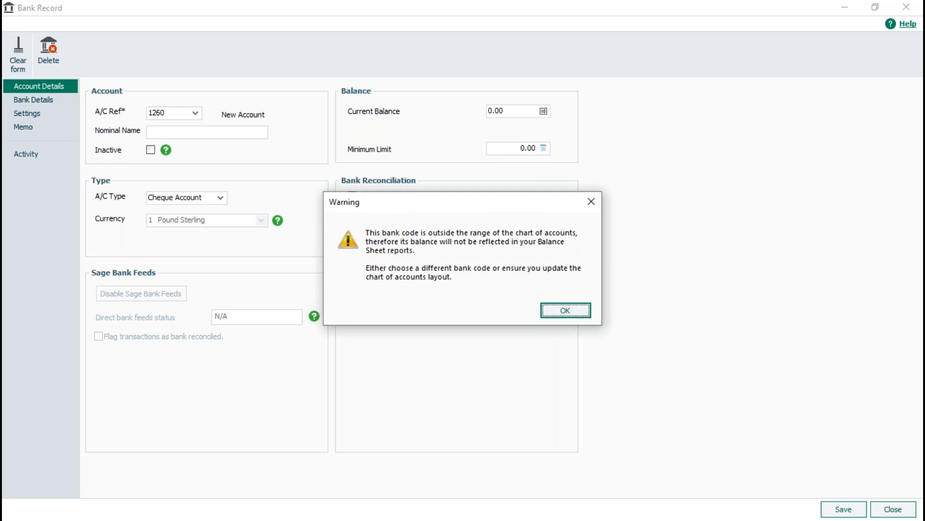
{"action": "left_click", "coordinate": [567, 312]}
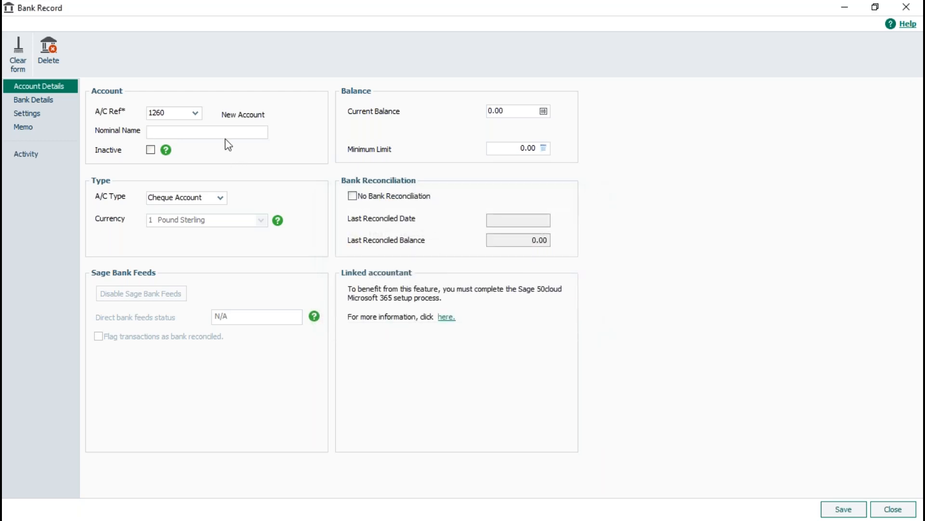
{"action": "type", "text": "Expenses - Michael"}
{"action": "left_click", "coordinate": [845, 510]}
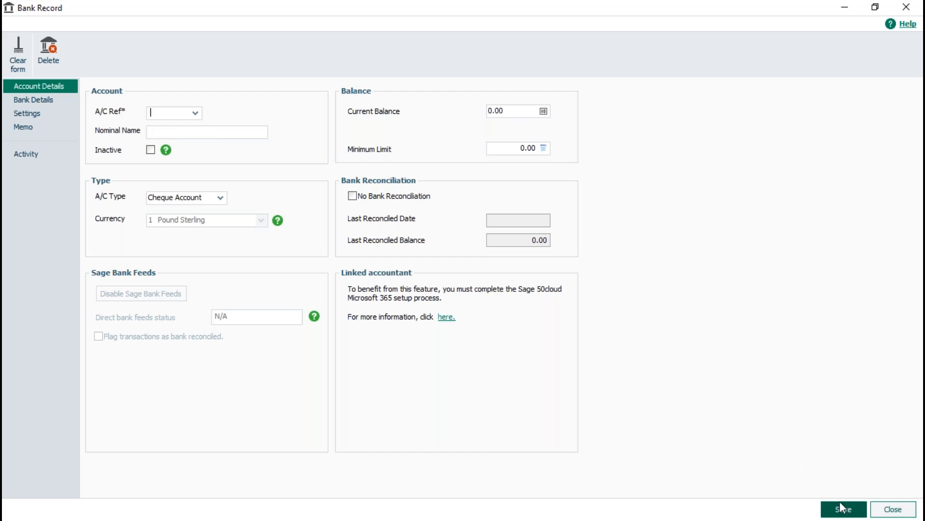
- Create bank record 1261, named Expenses followed by the second employee's name, then save and close the form
{"action": "type", "text": "12"}
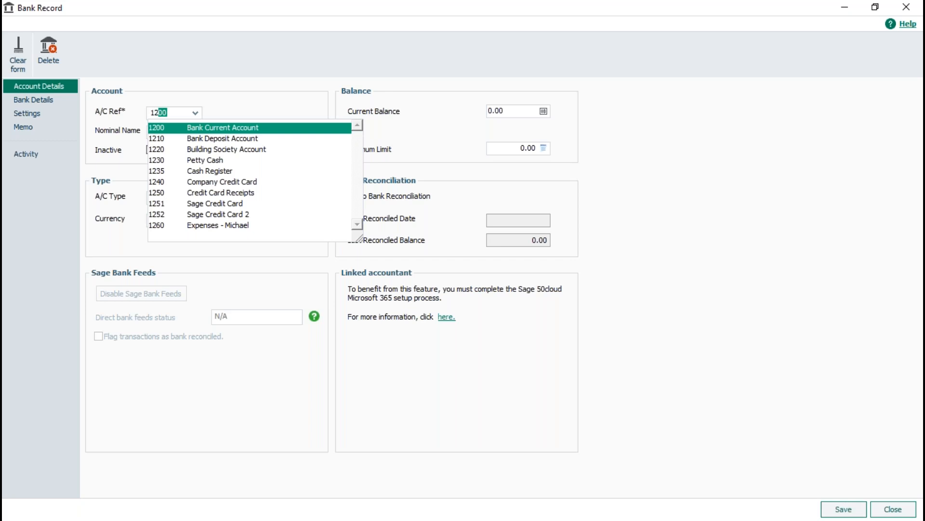
{"action": "type", "text": "61"}
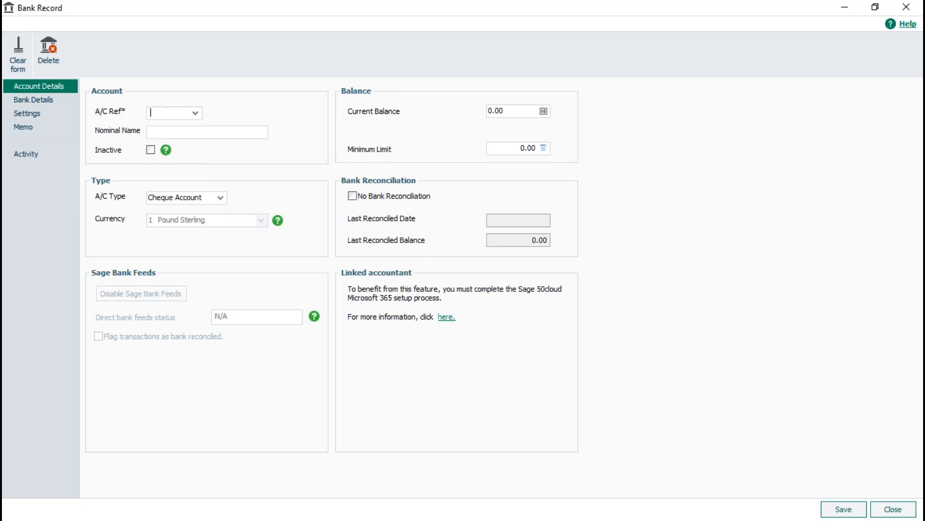
{"action": "key", "text": "Tab"}
{"action": "key", "text": "Return"}
{"action": "type", "text": "Expens"}
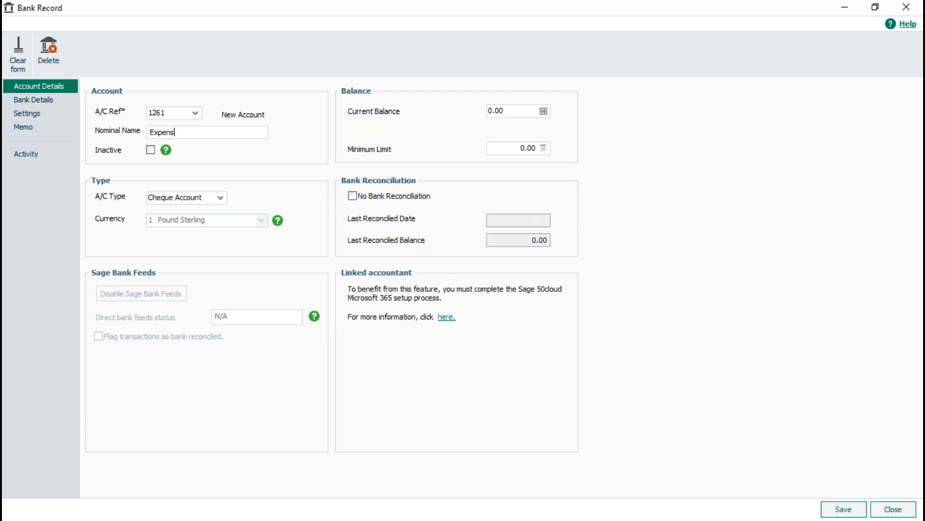
{"action": "type", "text": "es - Abby"}
{"action": "left_click", "coordinate": [849, 512]}
{"action": "left_click", "coordinate": [893, 510]}
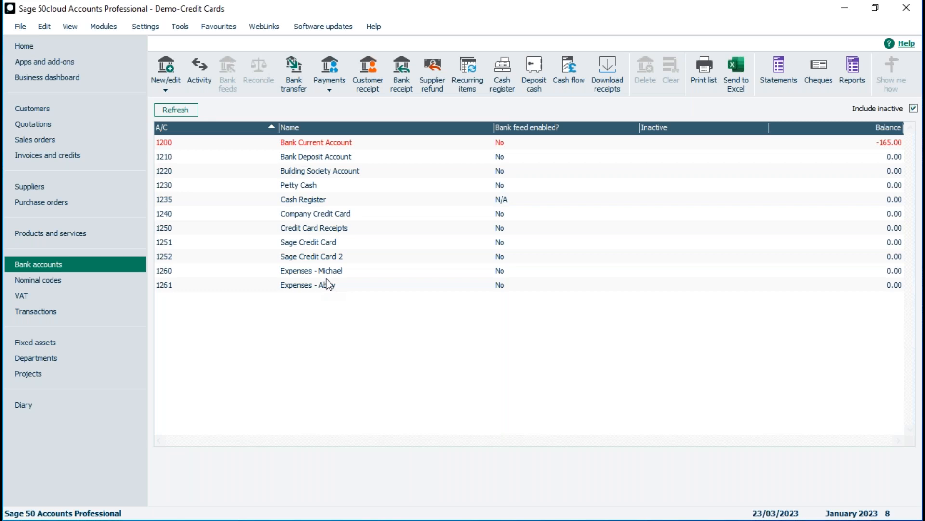
- Start a bank payment from expenses account 1260 with the reference 202303-MC
{"action": "left_click", "coordinate": [290, 270]}
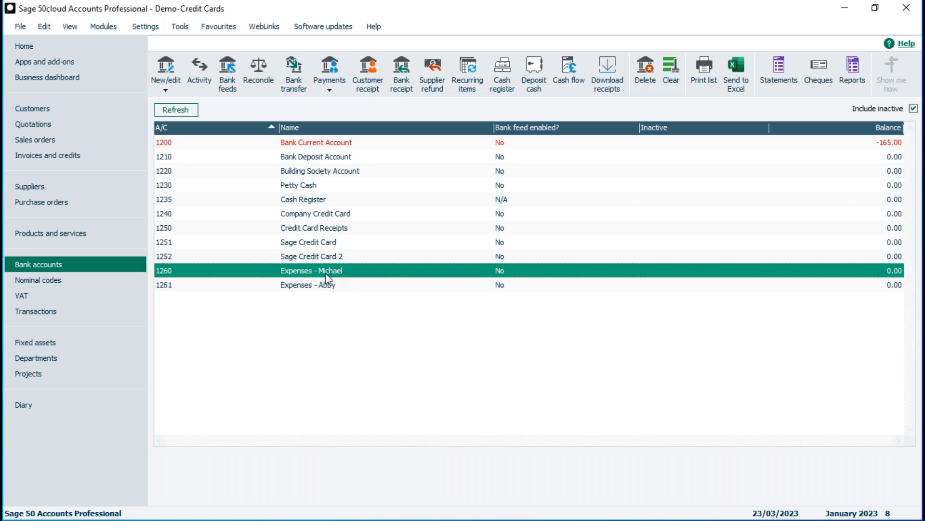
{"action": "left_click", "coordinate": [332, 90]}
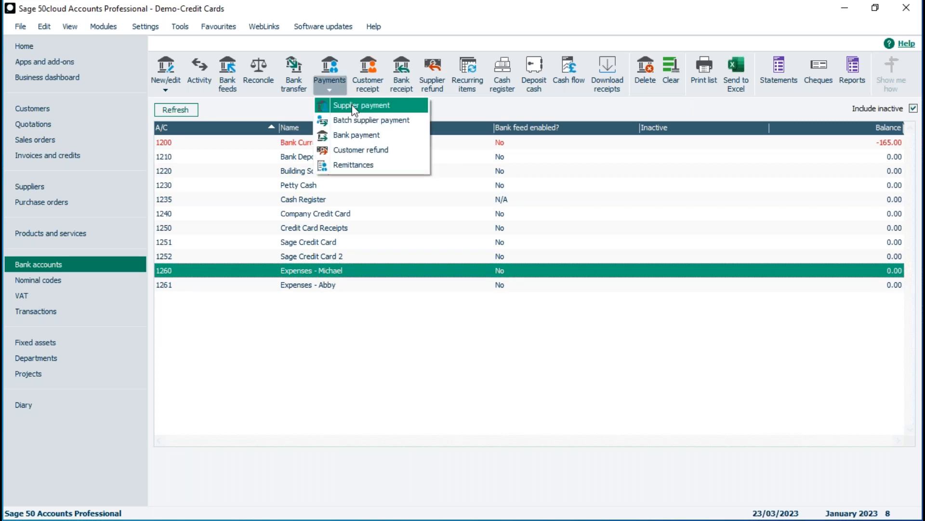
{"action": "left_click", "coordinate": [346, 135]}
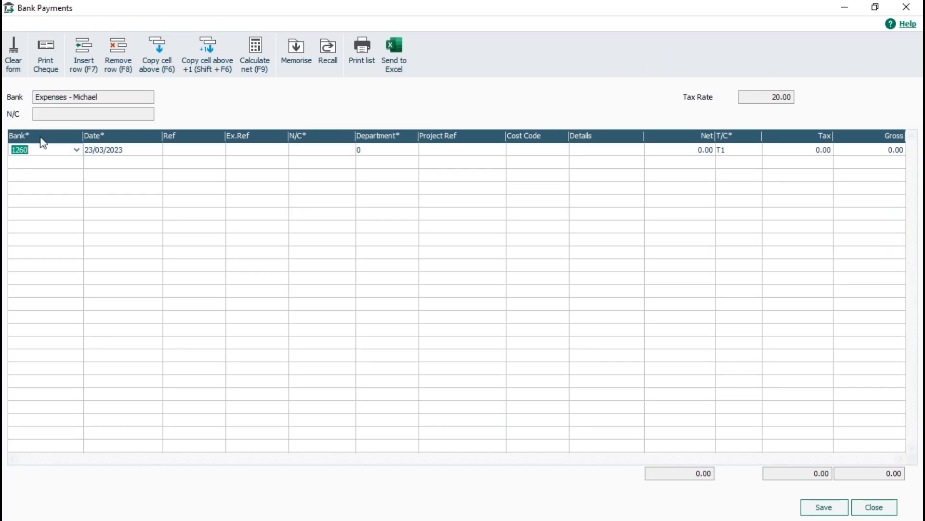
{"action": "left_click", "coordinate": [223, 150]}
{"action": "type", "text": "202303-"}
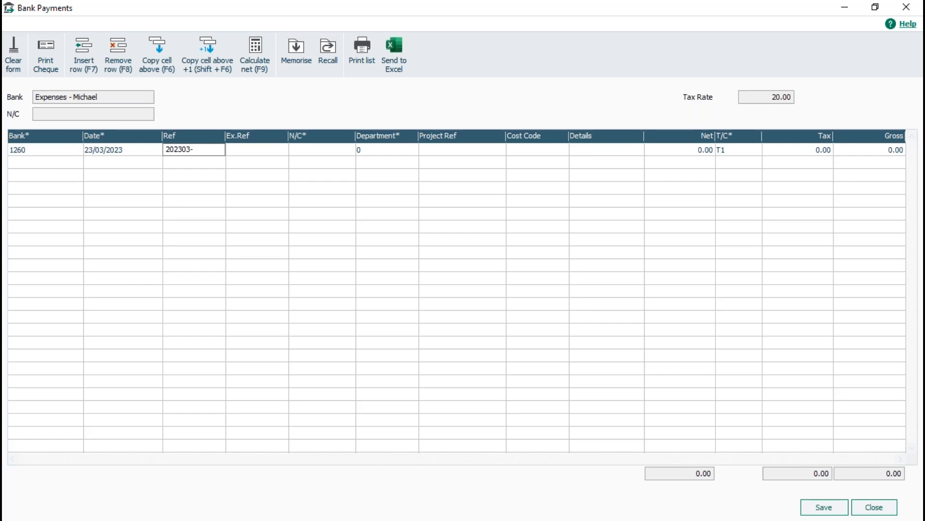
{"action": "type", "text": "MC"}
{"action": "key", "text": "Tab"}
- Assign nominal code 7300 Vehicle Fuel to the payment line for expenses account 1260
{"action": "key", "text": "Tab"}
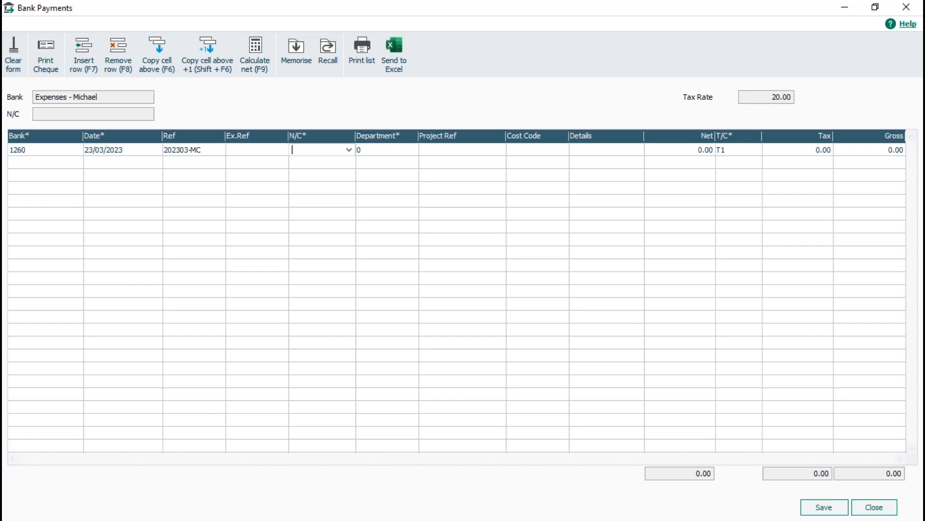
{"action": "type", "text": "7"}
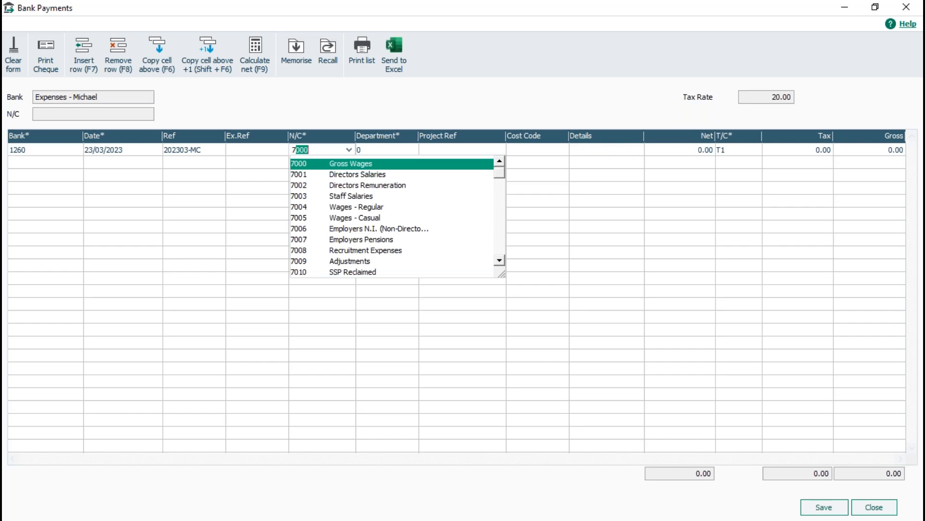
{"action": "type", "text": "9"}
{"action": "key", "text": "BackSpace"}
{"action": "key", "text": "BackSpace"}
{"action": "type", "text": "3"}
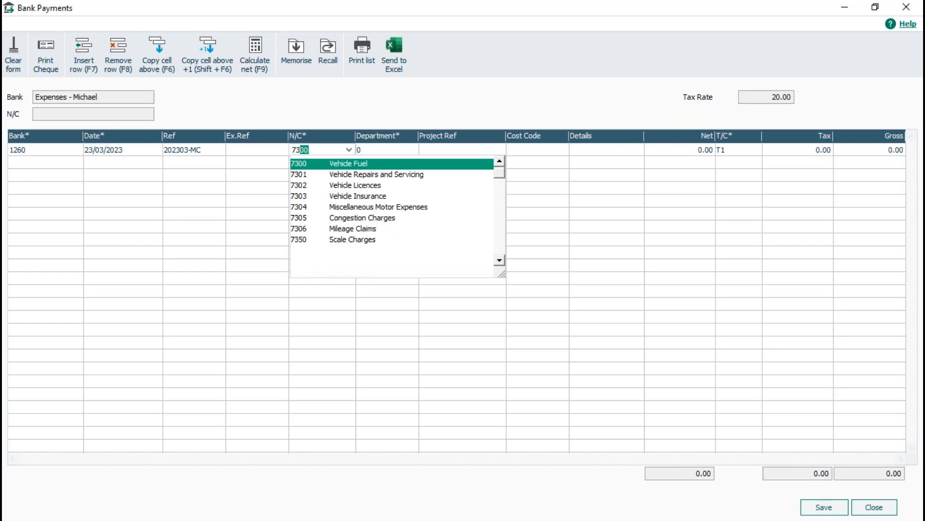
{"action": "left_click", "coordinate": [352, 164]}
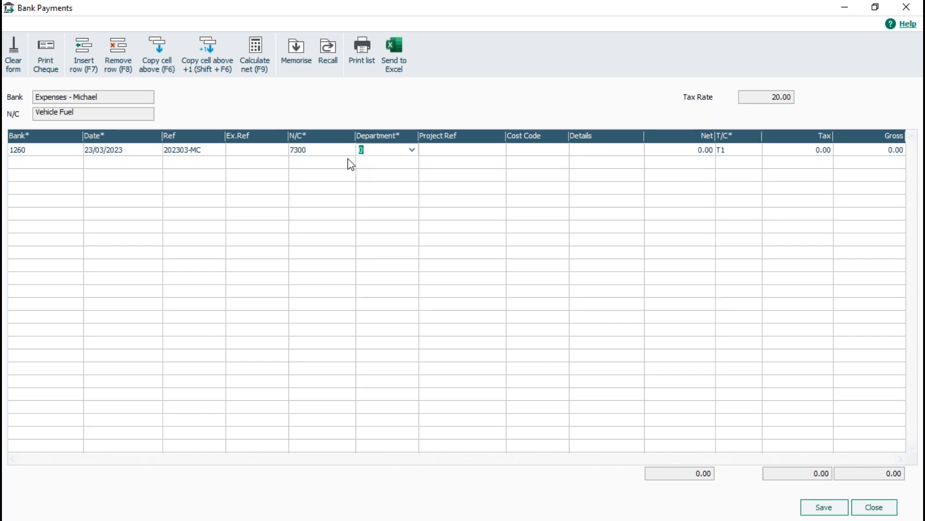
- Enter Fuel as the payment's details and 45 as its net amount
{"action": "key", "text": "Tab"}
{"action": "key", "text": "Tab"}
{"action": "key", "text": "Tab"}
{"action": "type", "text": "Fuel"}
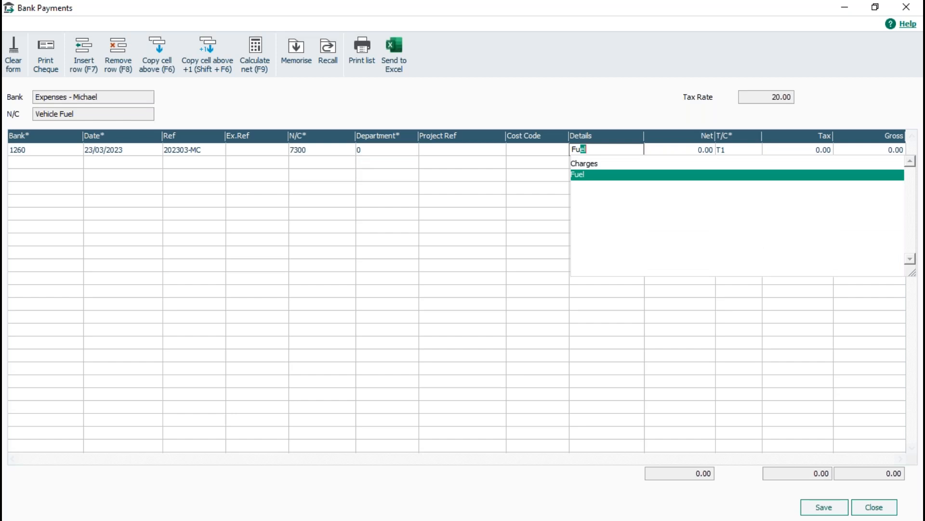
{"action": "key", "text": "Tab"}
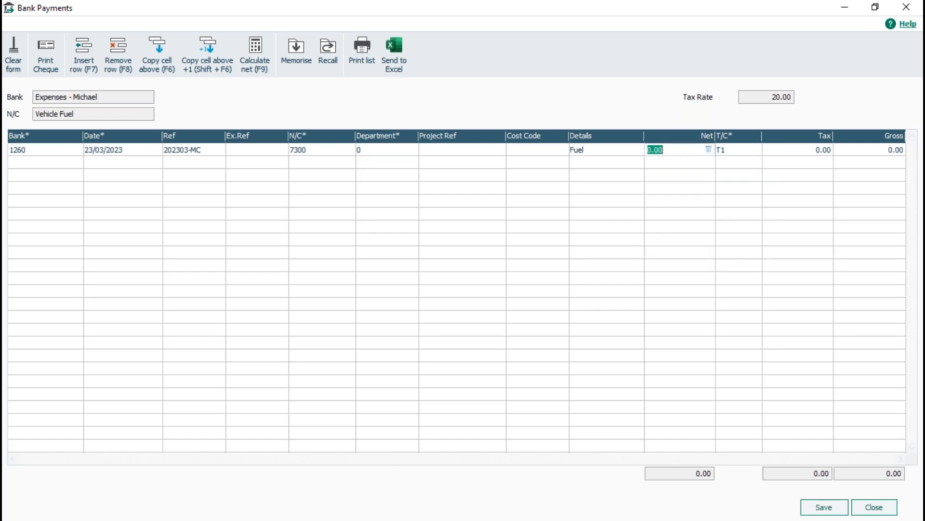
{"action": "type", "text": "45"}
{"action": "key", "text": "Tab"}
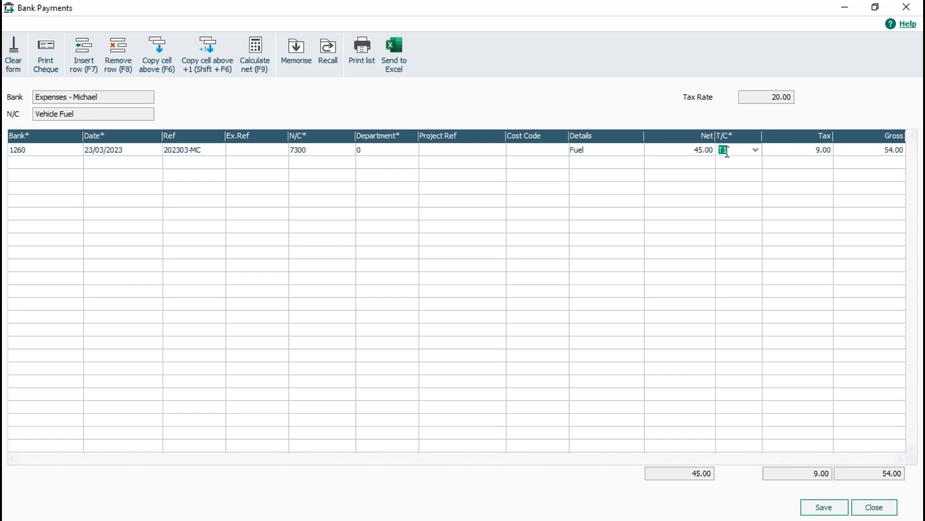
- Recalculate the fuel payment's net so that 45.00 is treated as the gross amount, then save the payment and close the form
{"action": "left_click", "coordinate": [700, 152]}
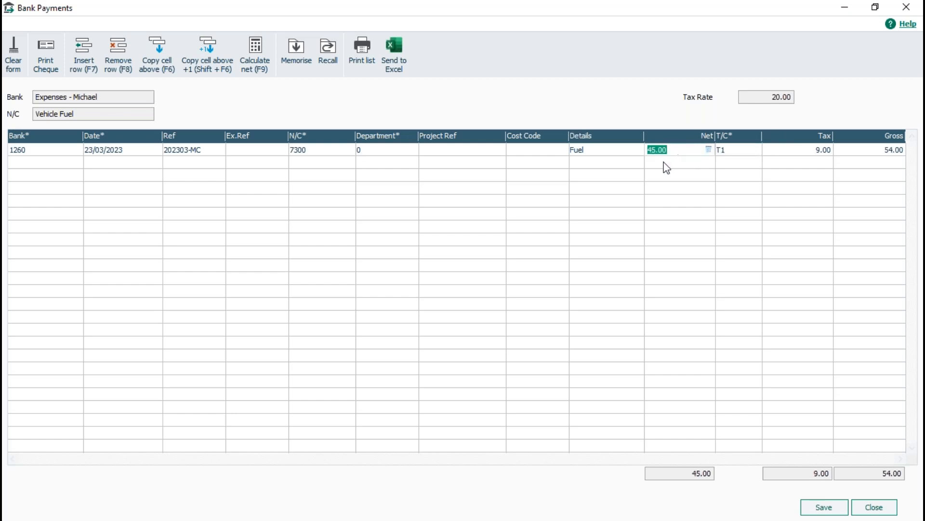
{"action": "left_click", "coordinate": [259, 53]}
{"action": "left_click", "coordinate": [826, 509]}
{"action": "left_click", "coordinate": [873, 508]}
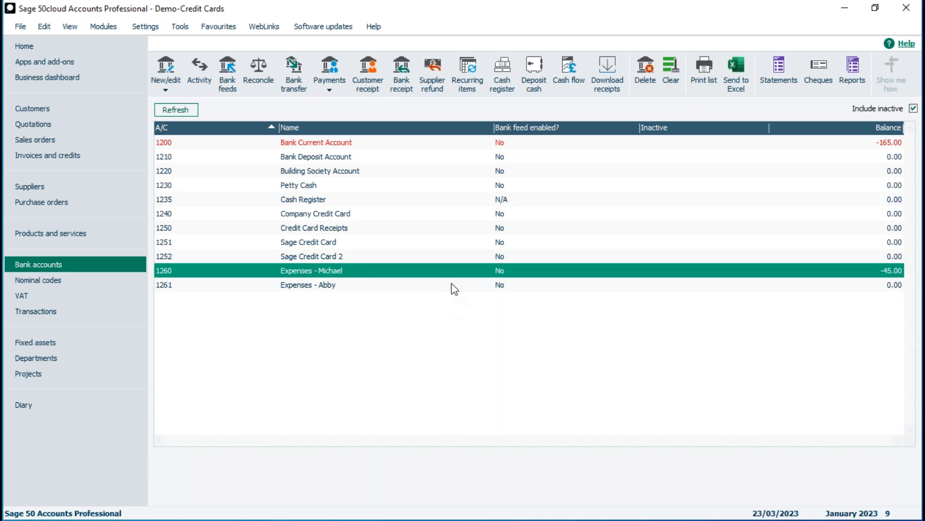
- Start a bank transfer from Bank Current Account 1200 to expenses account 1260
{"action": "left_click", "coordinate": [295, 73]}
{"action": "left_click", "coordinate": [106, 202]}
{"action": "double_click", "coordinate": [123, 271]}
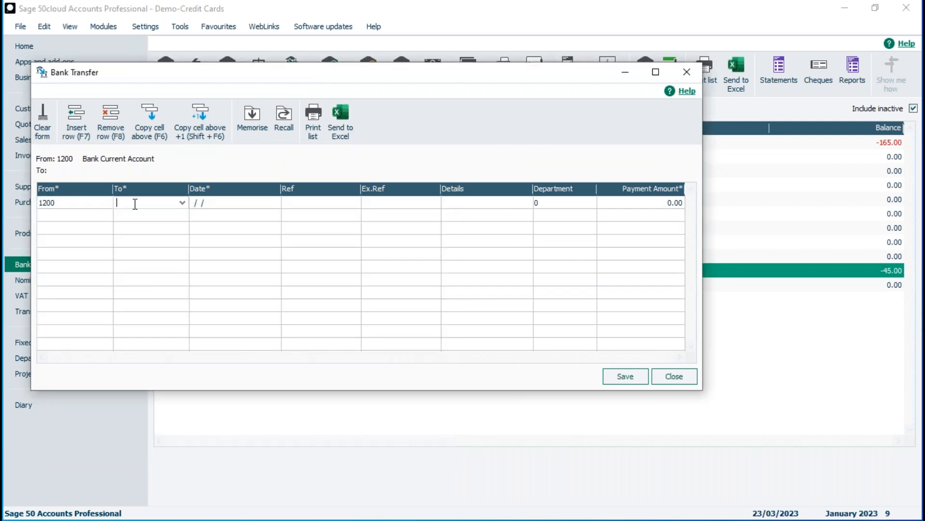
{"action": "left_click", "coordinate": [181, 203]}
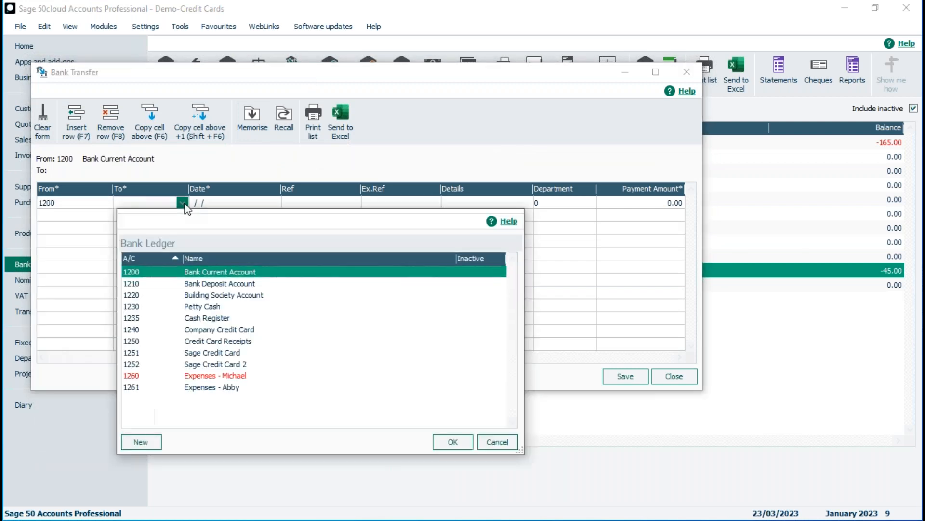
{"action": "left_click", "coordinate": [209, 374]}
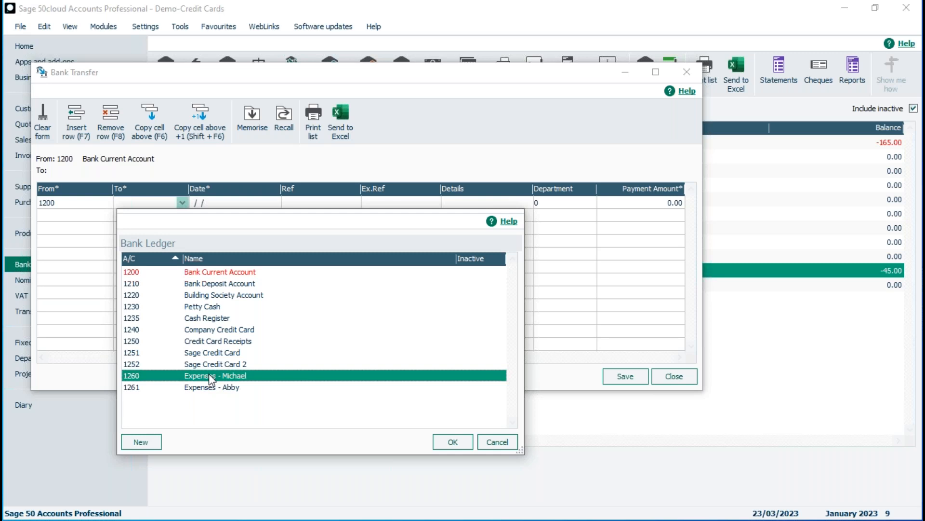
{"action": "left_click", "coordinate": [451, 440]}
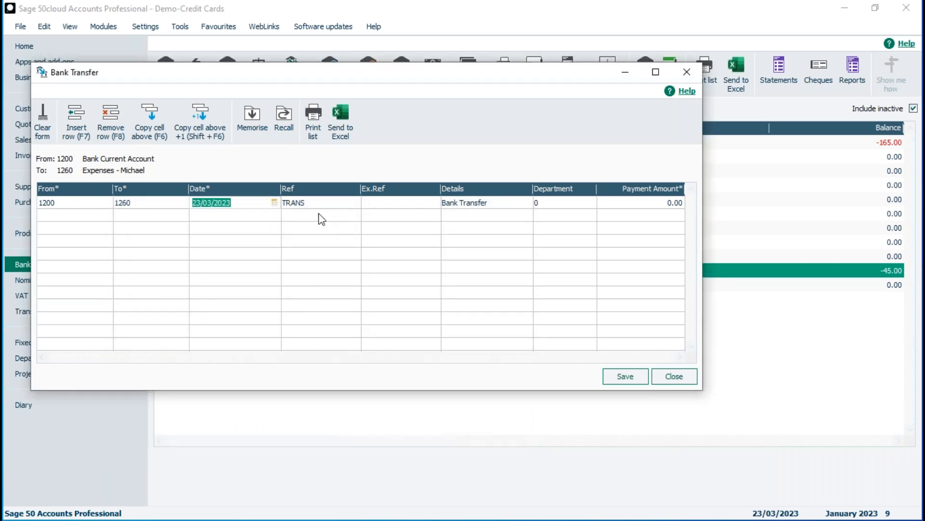
- Set the transfer's payment amount to 45, save it and close the transfer form
{"action": "left_click", "coordinate": [615, 205]}
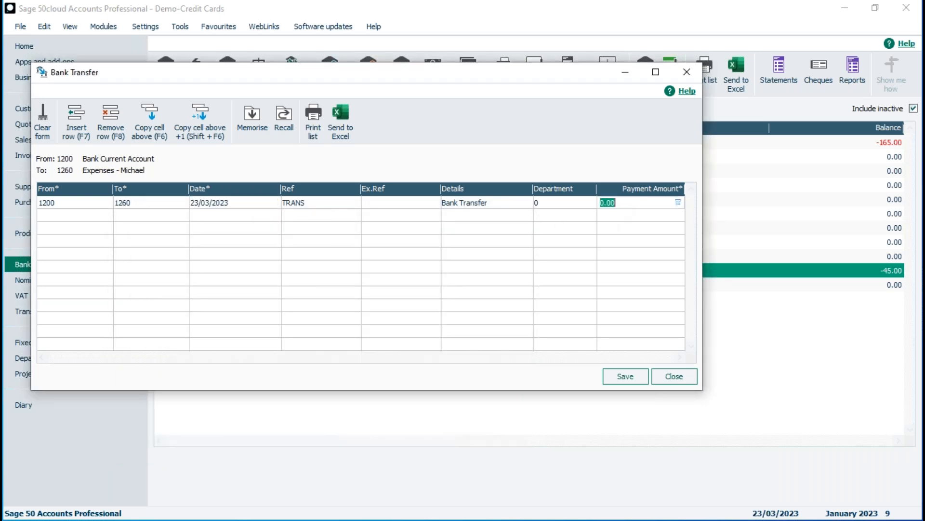
{"action": "type", "text": "45"}
{"action": "left_click", "coordinate": [629, 377]}
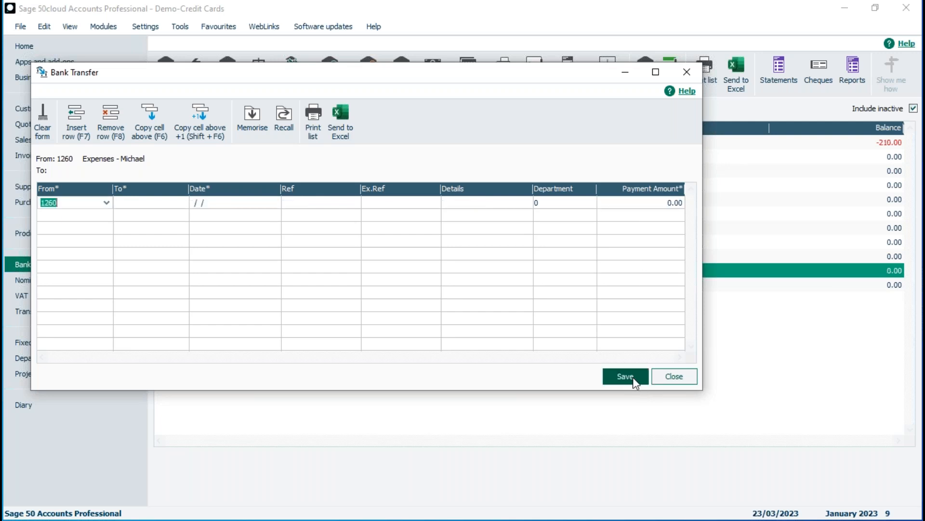
{"action": "left_click", "coordinate": [675, 379]}
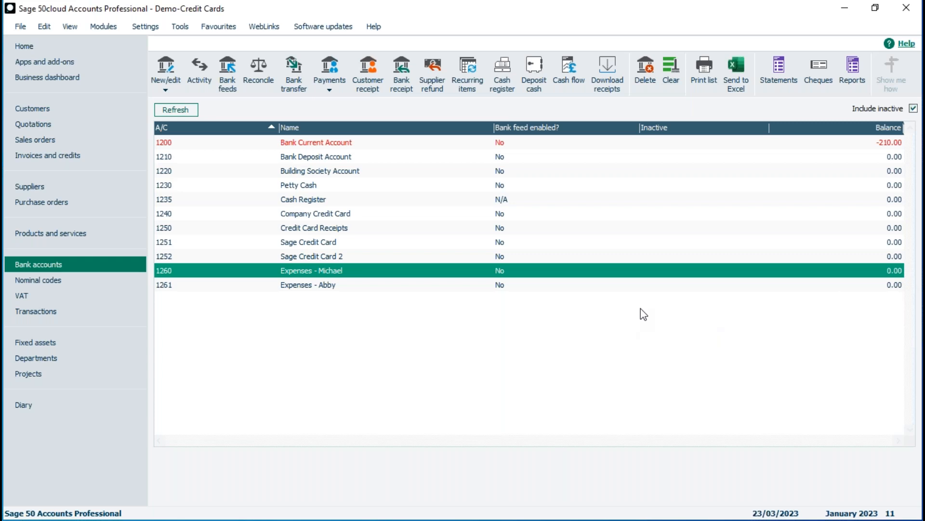
- Start a bank transfer from Bank Current Account 1200 to expenses account 1261
{"action": "left_click", "coordinate": [328, 285]}
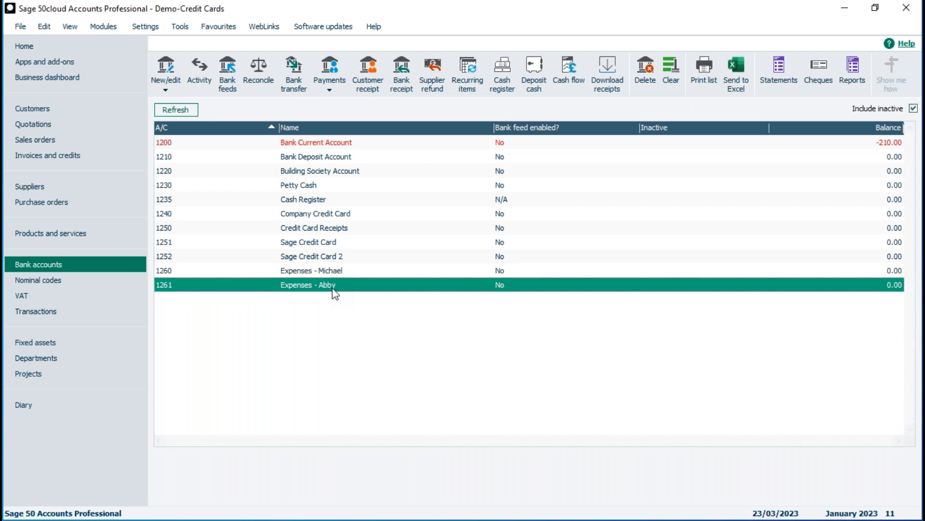
{"action": "left_click", "coordinate": [295, 72]}
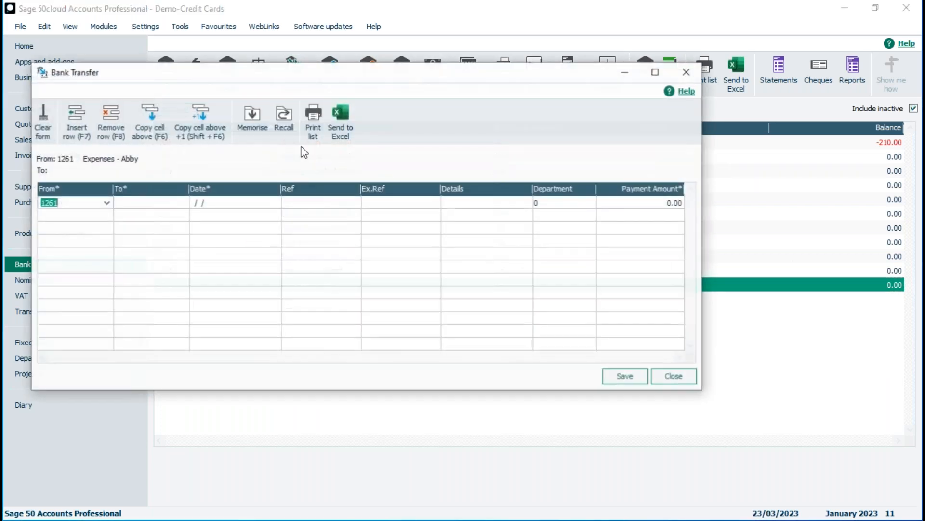
{"action": "left_click", "coordinate": [111, 206]}
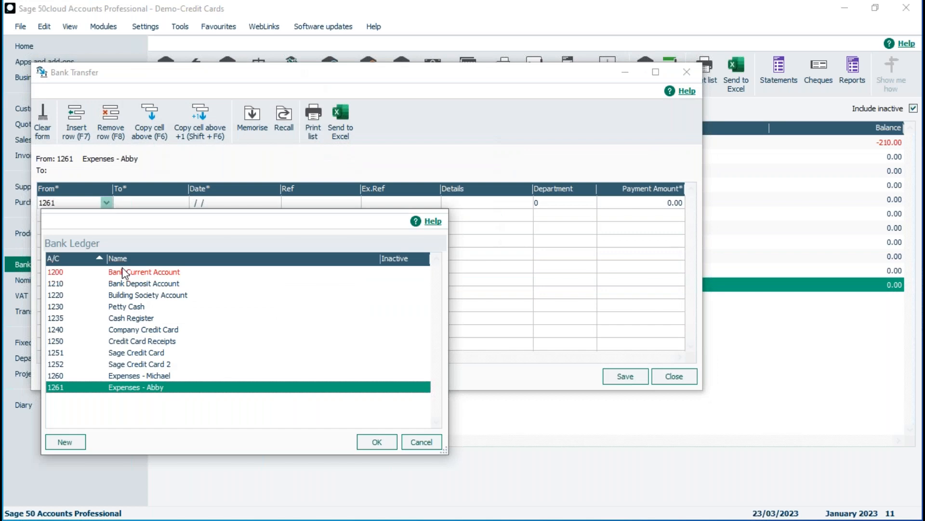
{"action": "double_click", "coordinate": [125, 273]}
{"action": "left_click", "coordinate": [203, 388]}
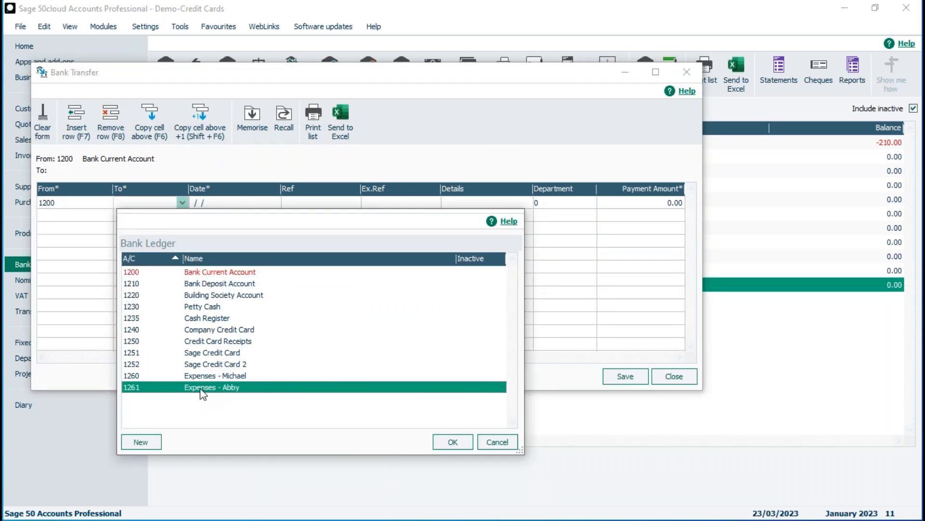
{"action": "double_click", "coordinate": [202, 388]}
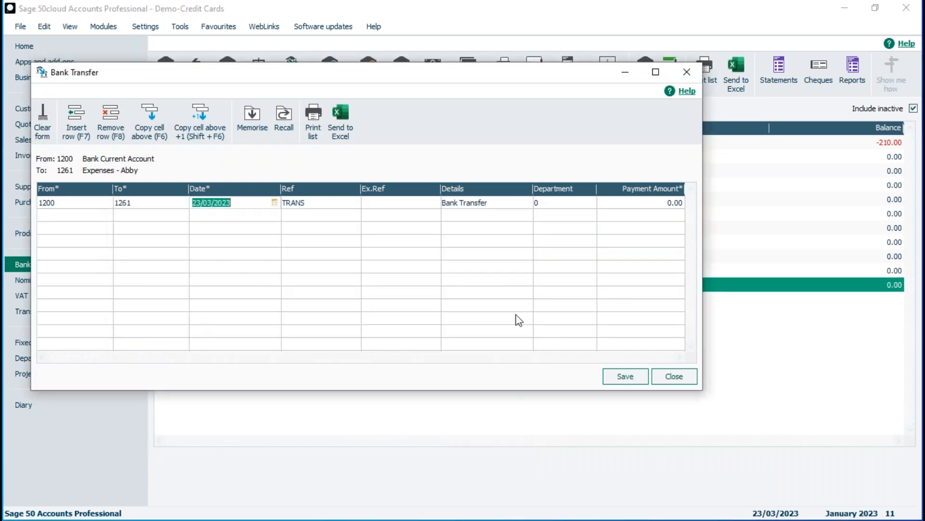
- Set the payment amount of the transfer to account 1261 to 200, then save it and close the form
{"action": "key", "text": "Tab"}
{"action": "key", "text": "Tab"}
{"action": "key", "text": "Tab"}
{"action": "key", "text": "Tab"}
{"action": "key", "text": "Tab"}
{"action": "type", "text": "200"}
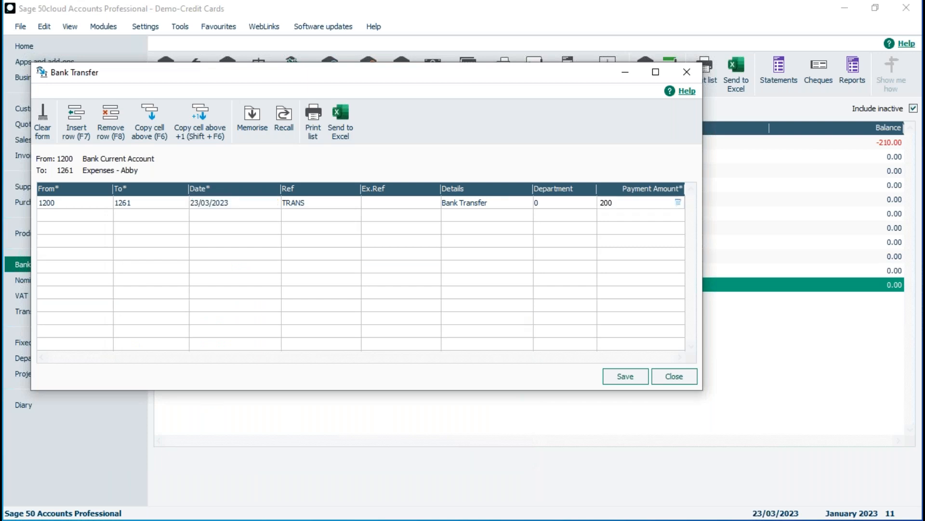
{"action": "left_click", "coordinate": [625, 376]}
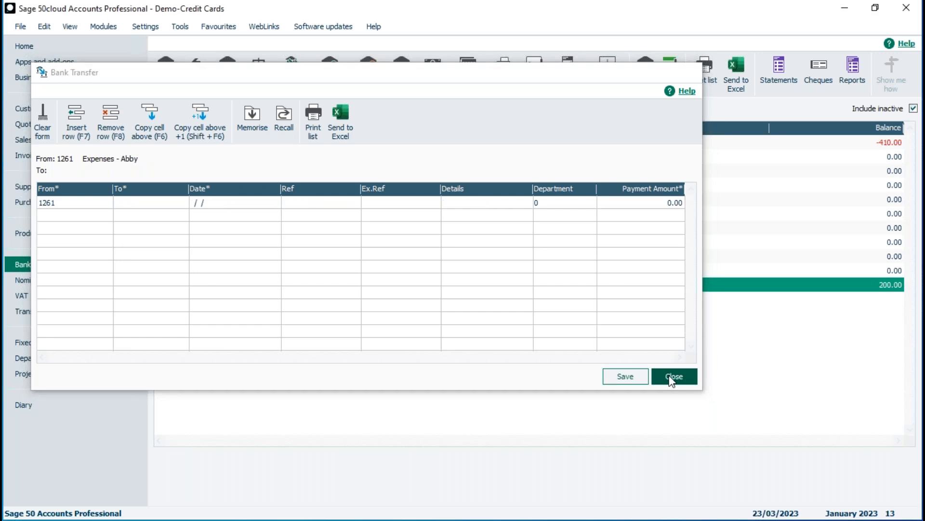
{"action": "left_click", "coordinate": [672, 377]}
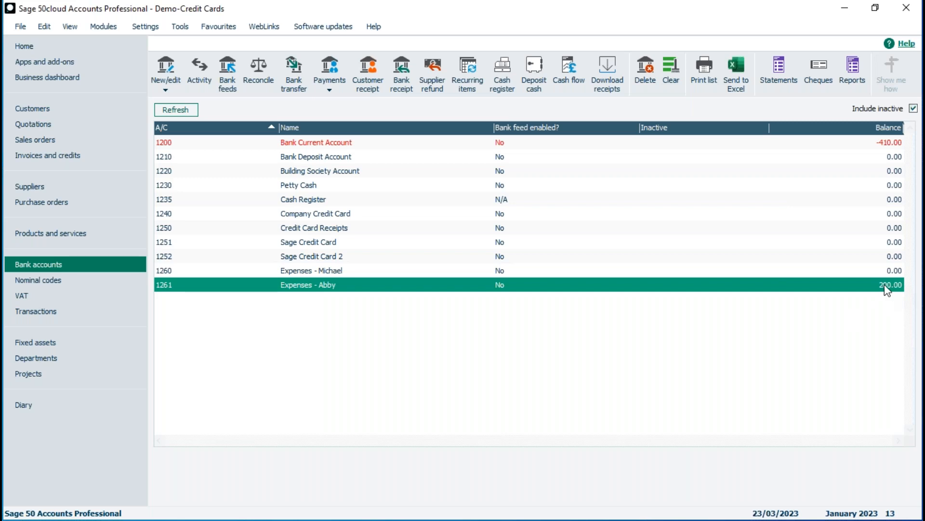
- Start a bank payment from expenses account 1261 with the reference Hotel
{"action": "left_click", "coordinate": [330, 91]}
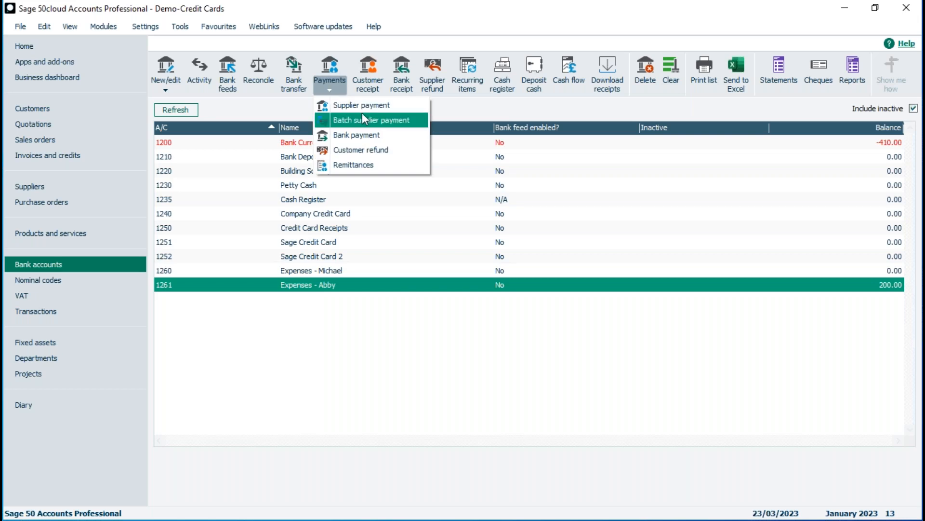
{"action": "left_click", "coordinate": [361, 135]}
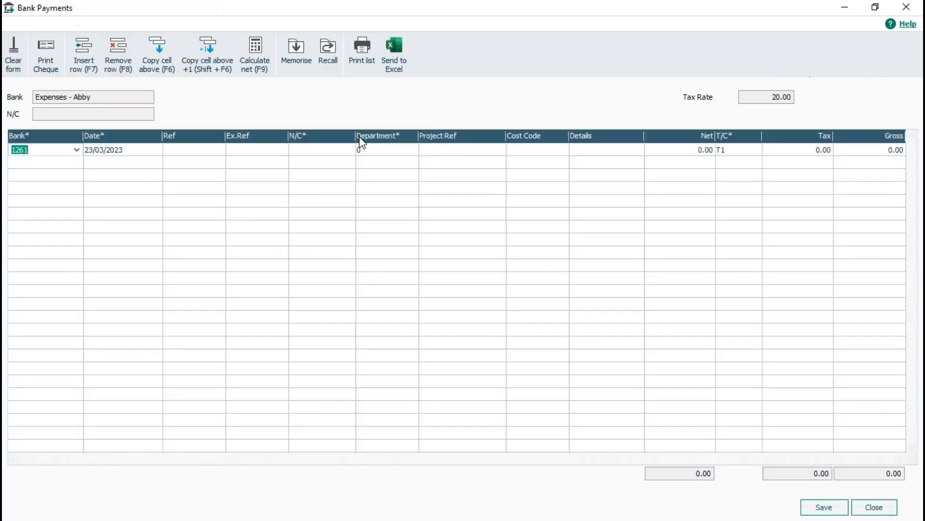
{"action": "left_click", "coordinate": [76, 150]}
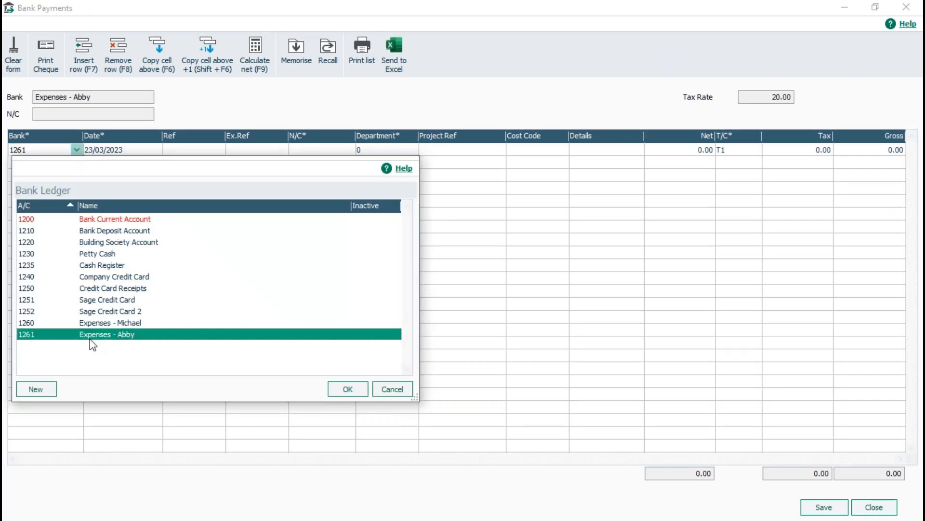
{"action": "left_click", "coordinate": [346, 388]}
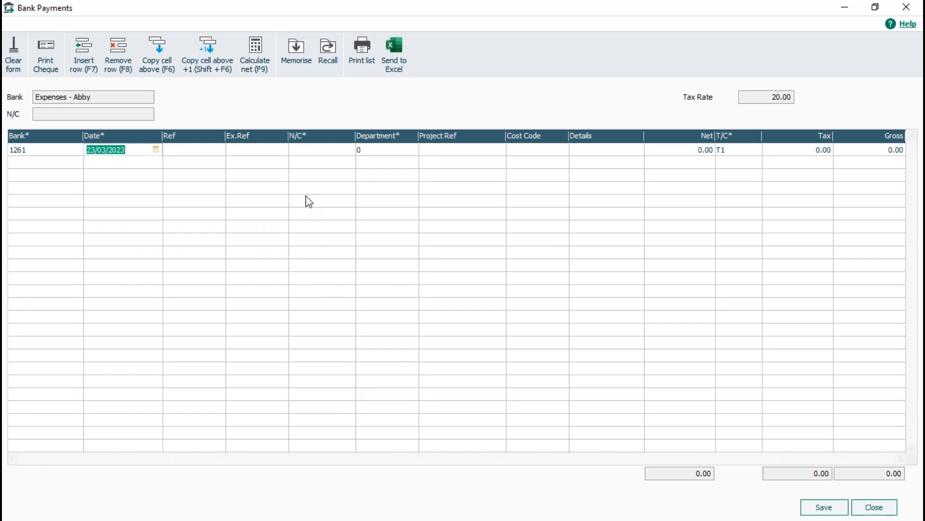
{"action": "key", "text": "Tab"}
{"action": "type", "text": "Hotel"}
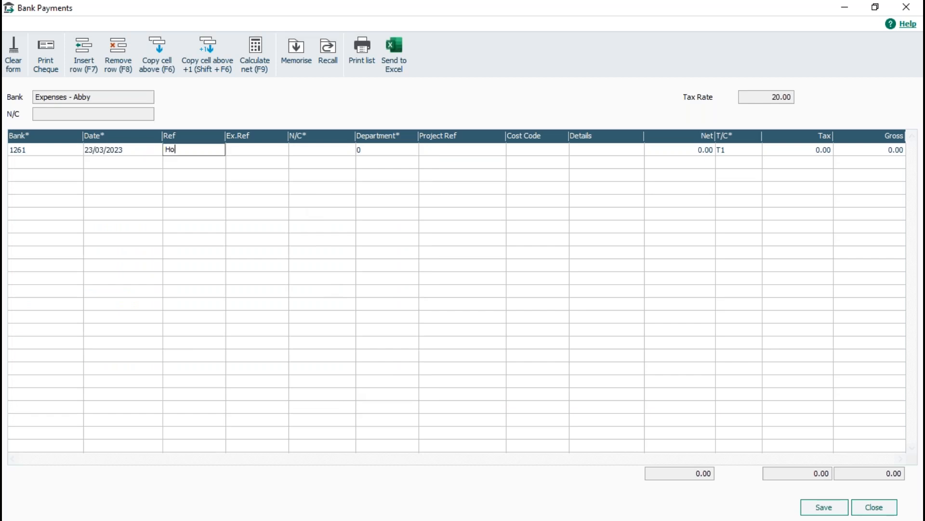
{"action": "key", "text": "Tab"}
{"action": "key", "text": "Tab"}
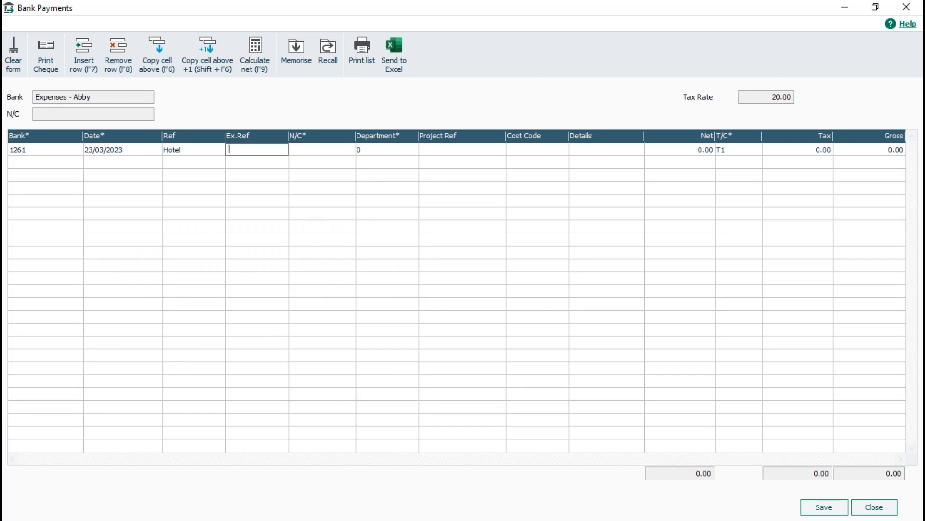
- Assign nominal code 7400 Travelling to the hotel payment and enter Travel as its details
{"action": "left_click", "coordinate": [349, 149]}
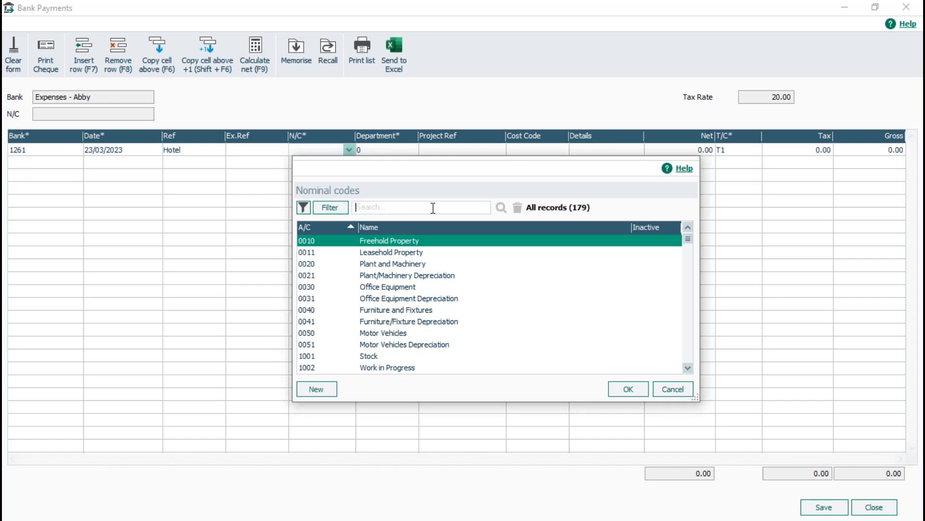
{"action": "left_click_drag", "start_coordinate": [688, 238], "coordinate": [695, 319]}
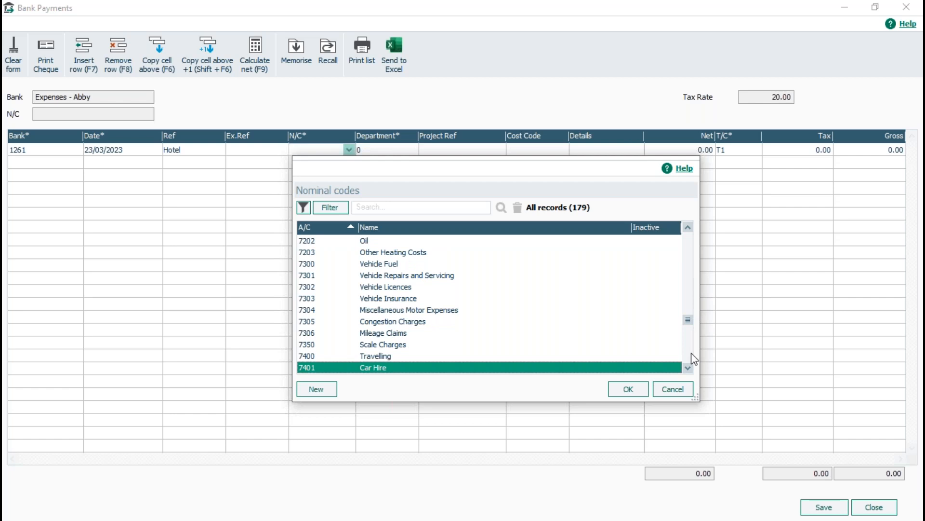
{"action": "left_click", "coordinate": [379, 358]}
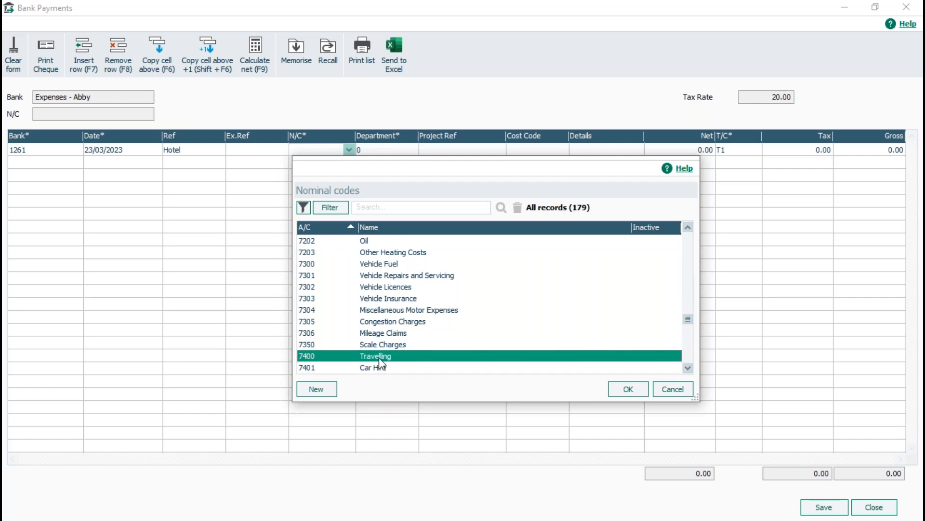
{"action": "left_click", "coordinate": [629, 389]}
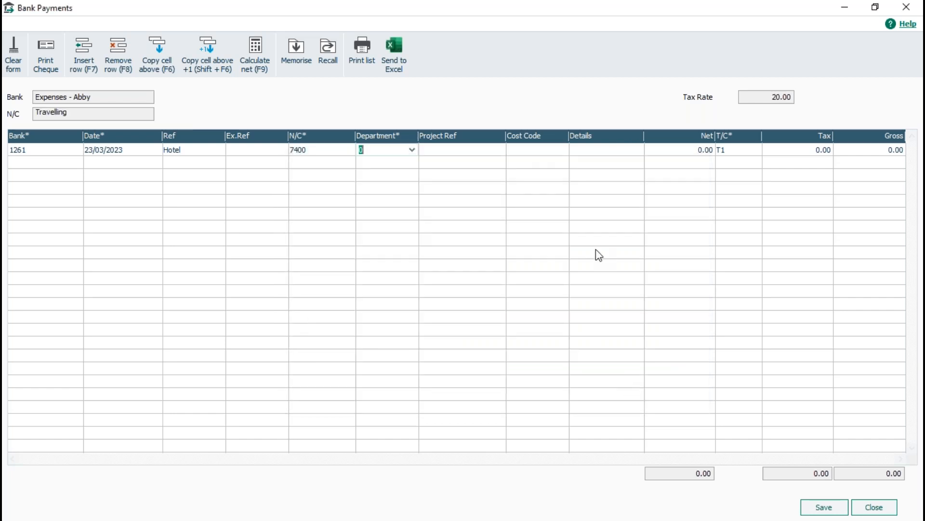
{"action": "left_click", "coordinate": [606, 149]}
{"action": "type", "text": "Travel"}
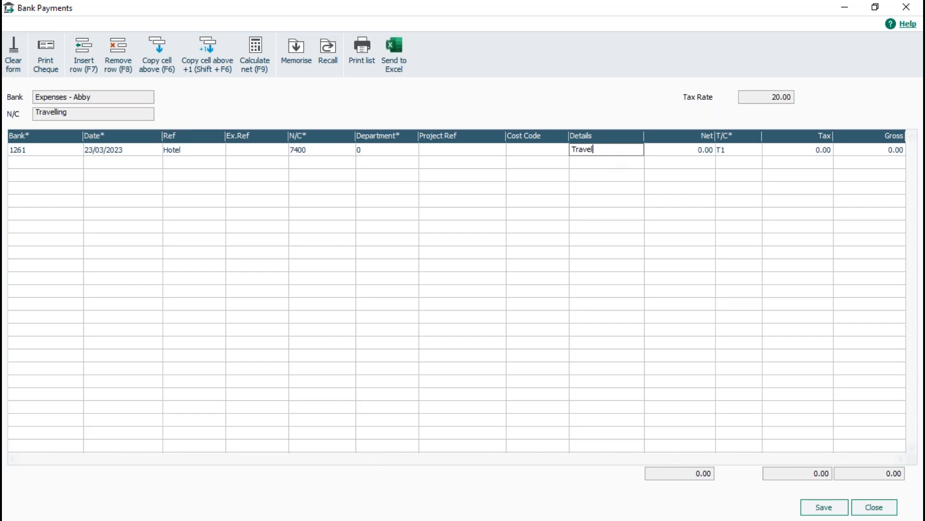
- Complete the hotel payment's details as Travel expenses with a net amount of 120, then save it and close the form
{"action": "type", "text": " expenses"}
{"action": "key", "text": "Tab"}
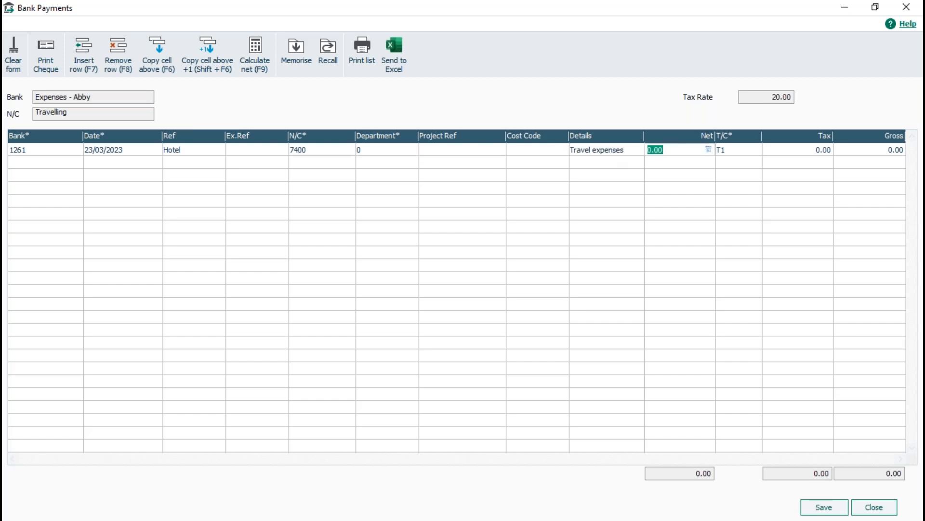
{"action": "type", "text": "120"}
{"action": "key", "text": "Tab"}
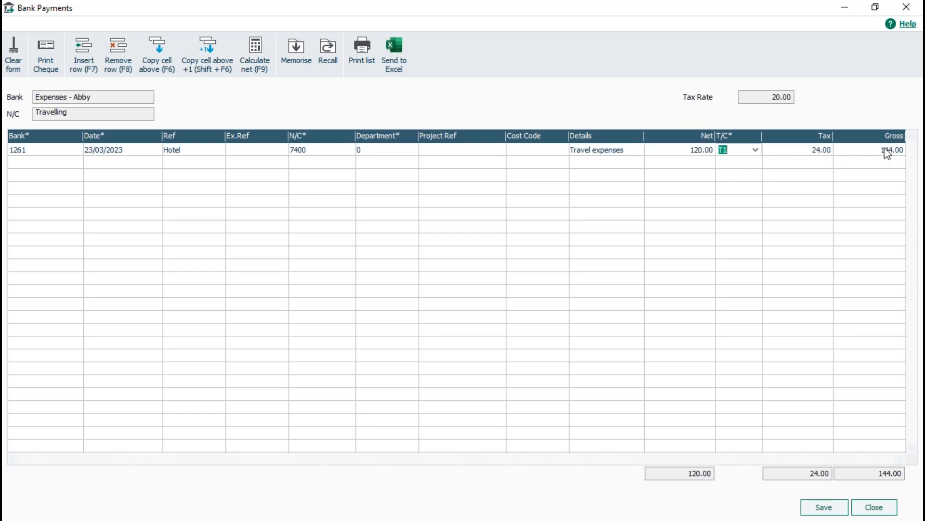
{"action": "left_click", "coordinate": [825, 507]}
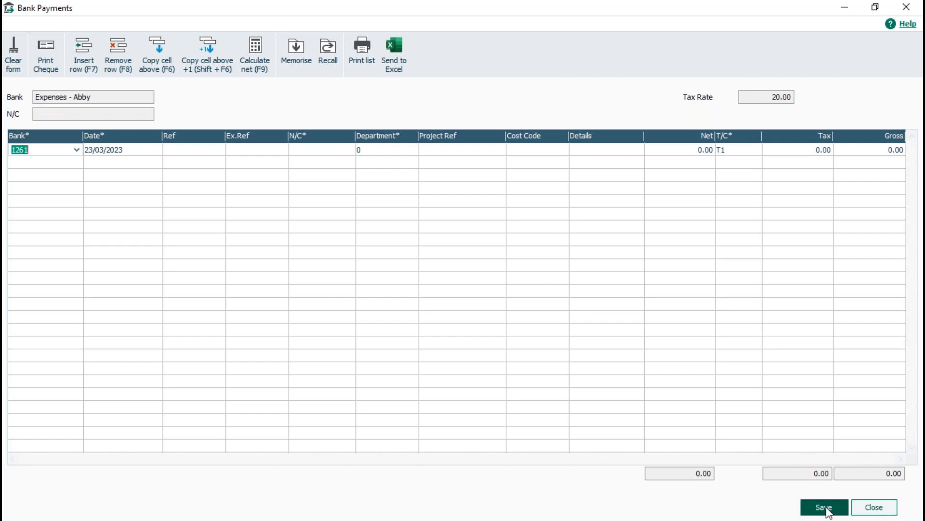
{"action": "left_click", "coordinate": [873, 507]}
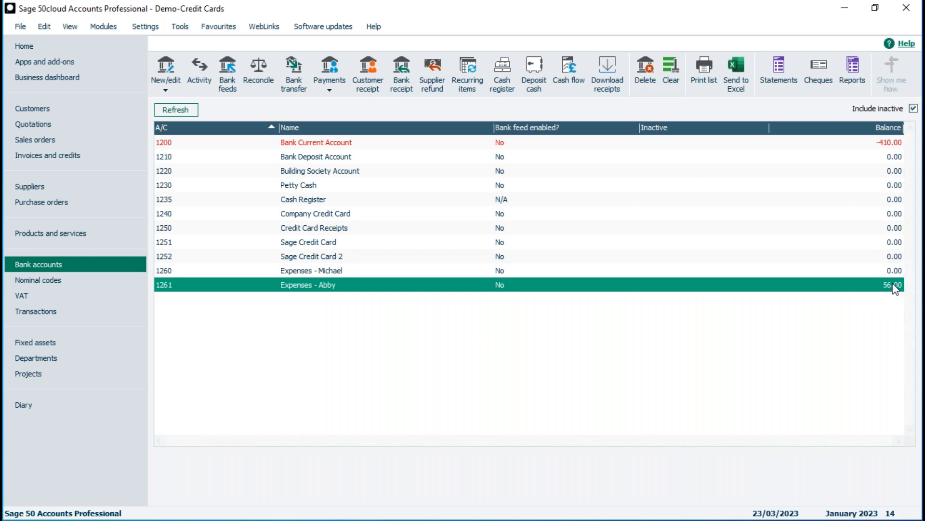
- Start a bank transfer from expenses account 1261 to Petty Cash account 1230
{"action": "left_click", "coordinate": [295, 69]}
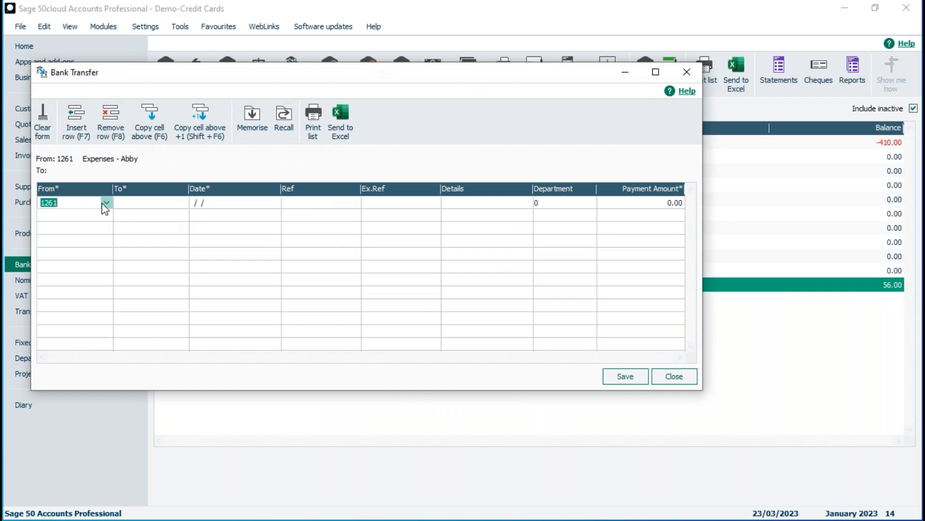
{"action": "left_click", "coordinate": [106, 203]}
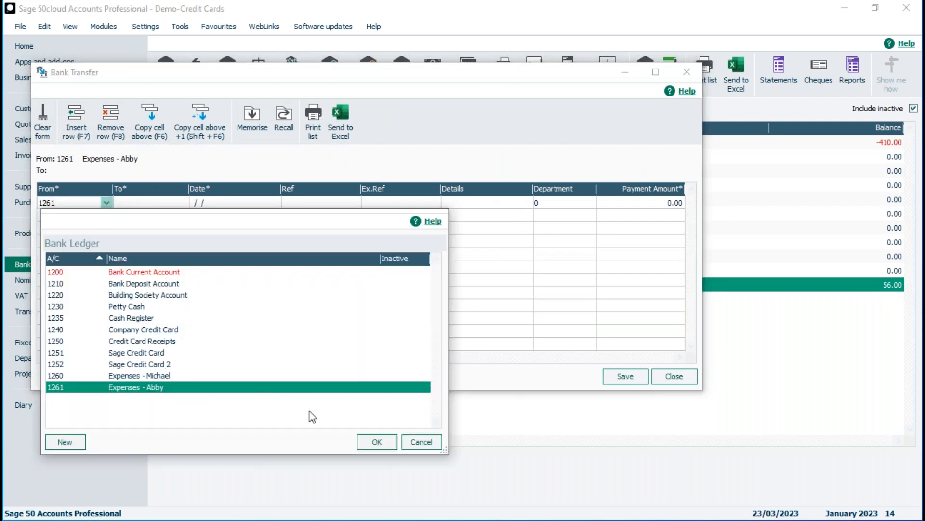
{"action": "left_click", "coordinate": [377, 442]}
{"action": "left_click", "coordinate": [182, 202]}
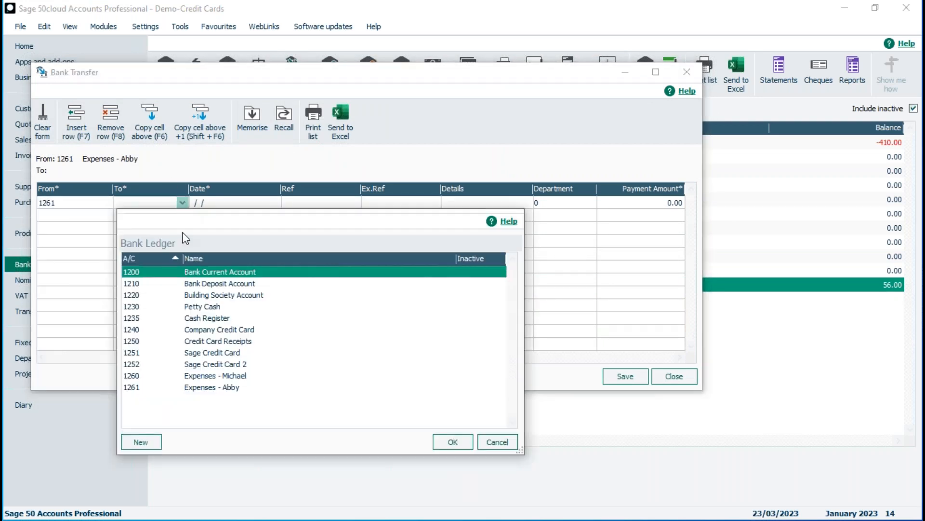
{"action": "left_click", "coordinate": [192, 307]}
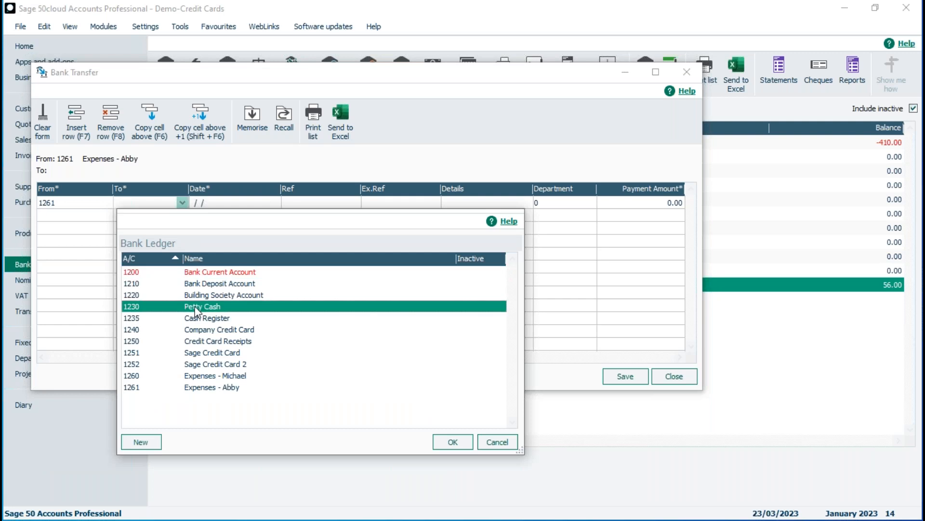
{"action": "left_click", "coordinate": [455, 442]}
- Set the payment amount of the transfer to Petty Cash to 56, then save it and close the form
{"action": "left_click", "coordinate": [619, 202]}
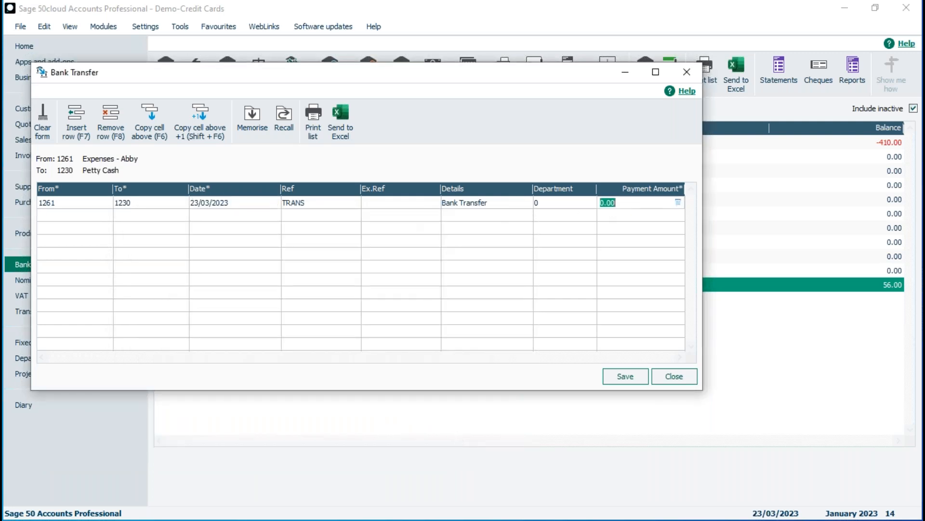
{"action": "type", "text": "56"}
{"action": "key", "text": "Tab"}
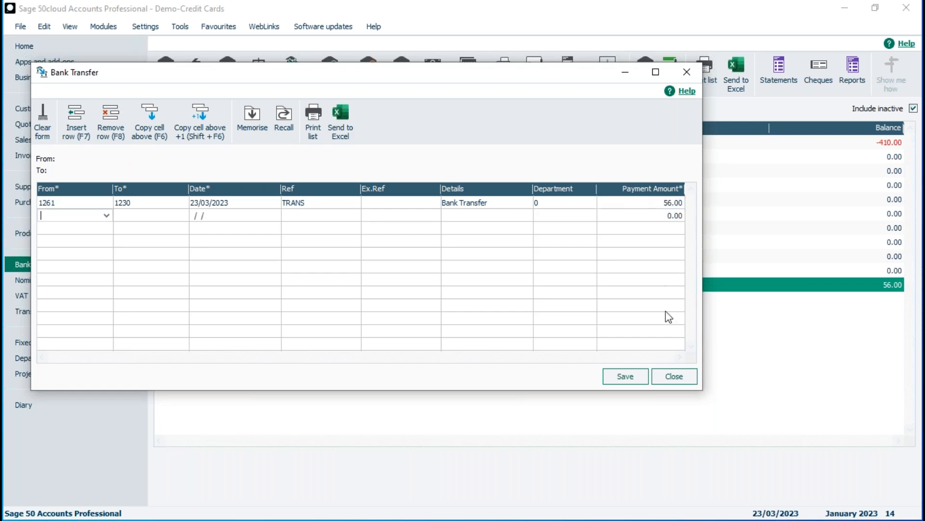
{"action": "left_click", "coordinate": [626, 377]}
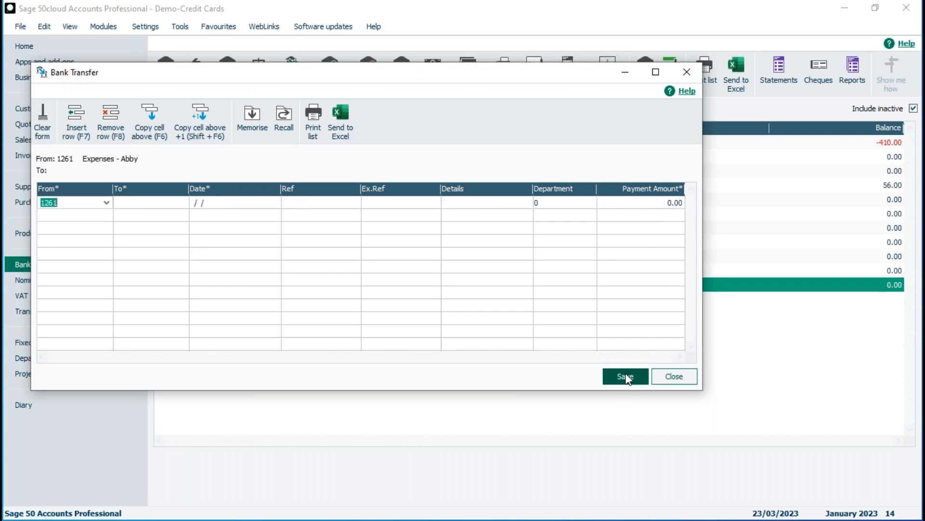
{"action": "left_click", "coordinate": [677, 375]}
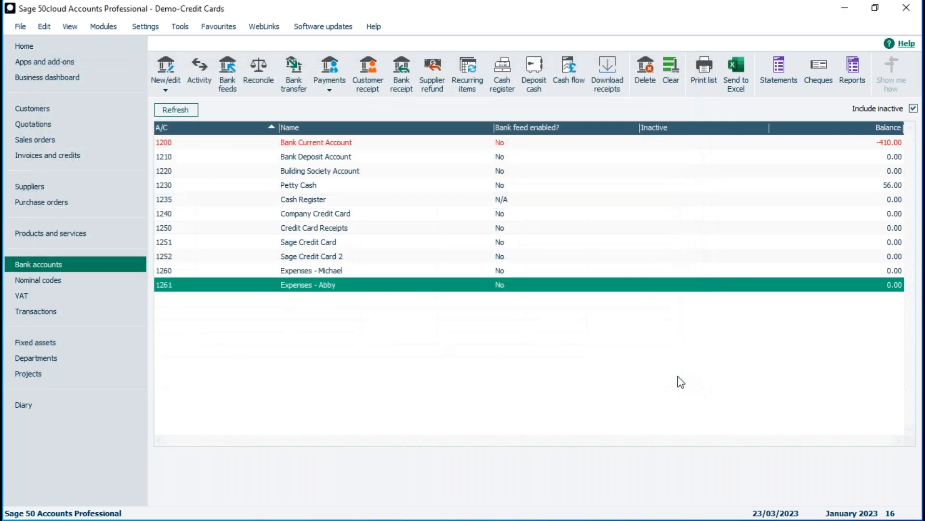
- Check the balances of Petty Cash and expenses account 1261, and review the transaction activity of expenses account 1260
{"action": "left_click", "coordinate": [328, 186]}
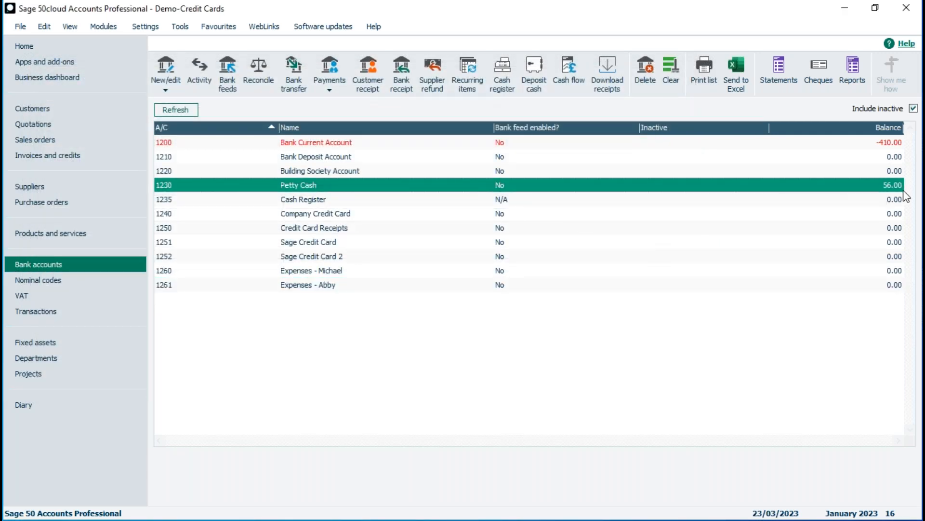
{"action": "left_click", "coordinate": [424, 285]}
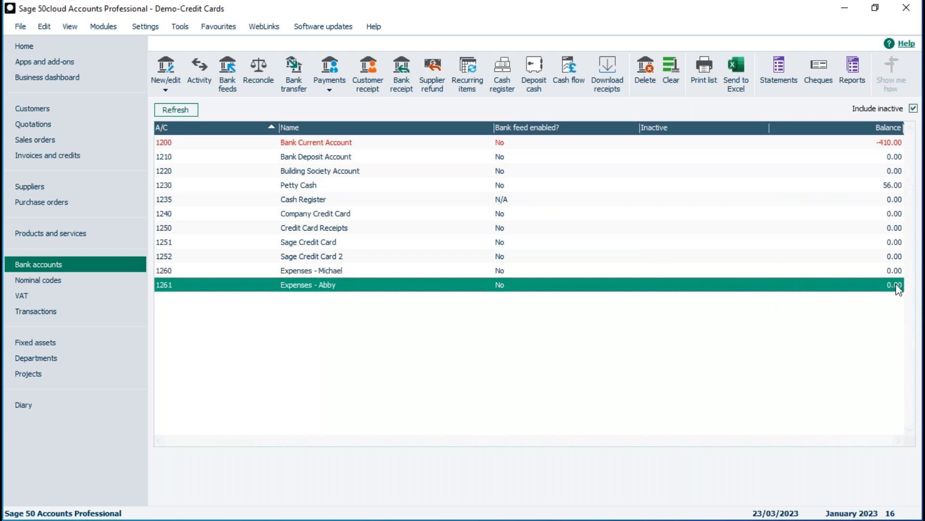
{"action": "left_click", "coordinate": [308, 271]}
{"action": "double_click", "coordinate": [307, 269]}
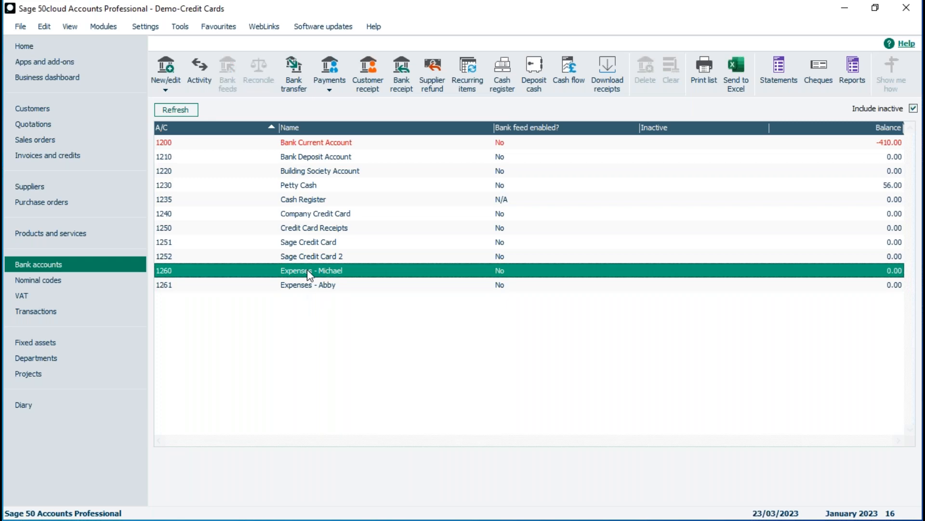
{"action": "left_click", "coordinate": [23, 167]}
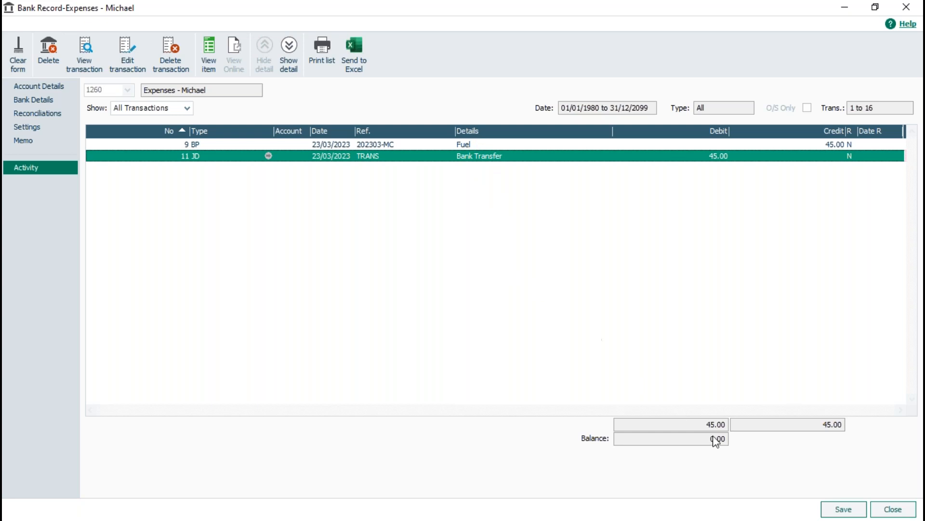
{"action": "left_click", "coordinate": [901, 509]}
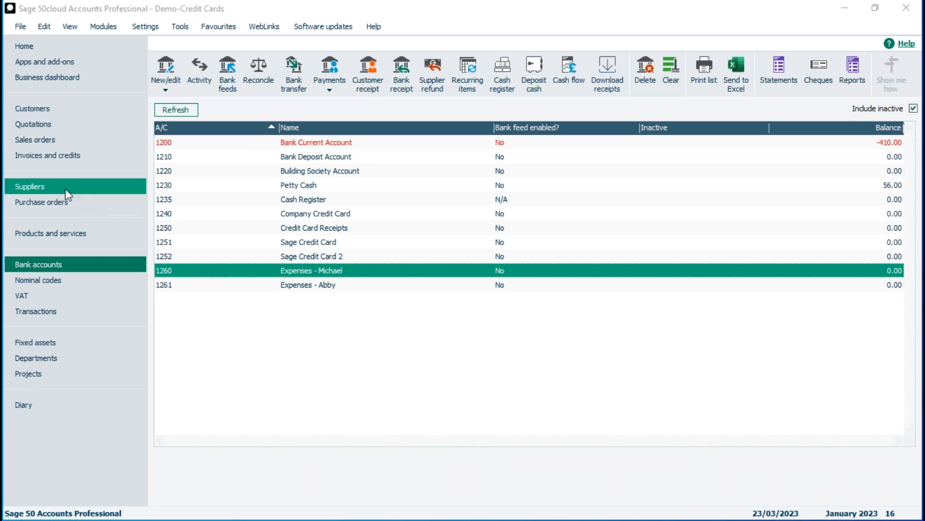
- Start a new supplier record with the account code MC
{"action": "left_click", "coordinate": [39, 192]}
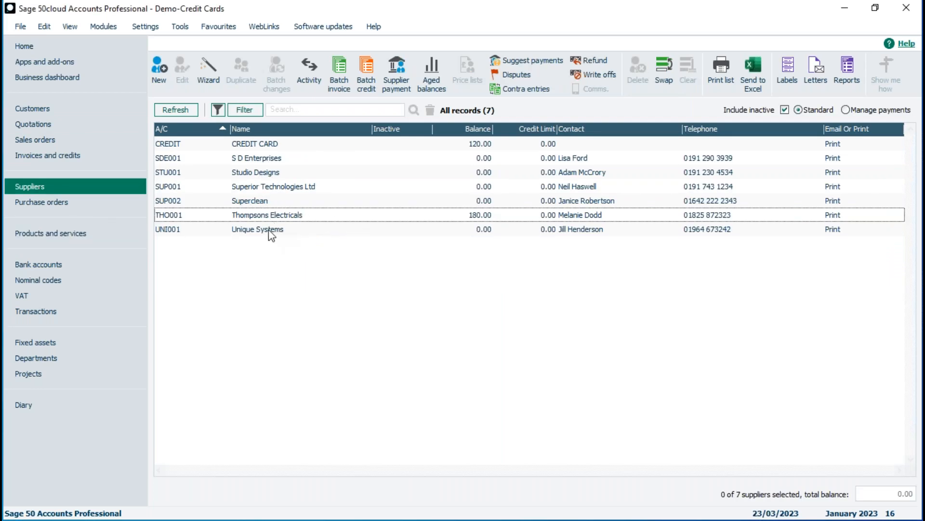
{"action": "left_click", "coordinate": [160, 71]}
{"action": "type", "text": "MICRO"}
{"action": "key", "text": "BackSpace"}
{"action": "key", "text": "BackSpace"}
{"action": "key", "text": "BackSpace"}
{"action": "key", "text": "BackSpace"}
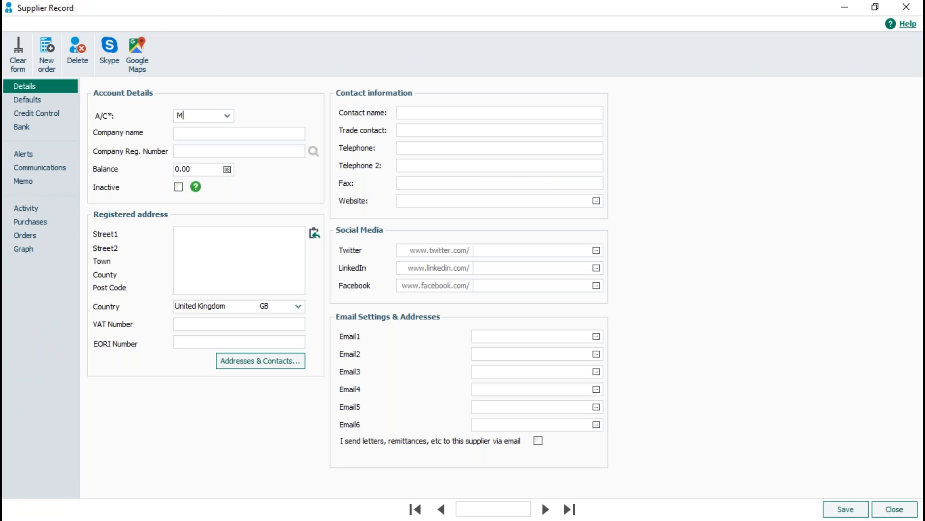
{"action": "type", "text": "C"}
{"action": "key", "text": "Tab"}
- Enter Expenses followed by the employee's first name as the supplier's company name, then save and close the record
{"action": "type", "text": "Expenses "}
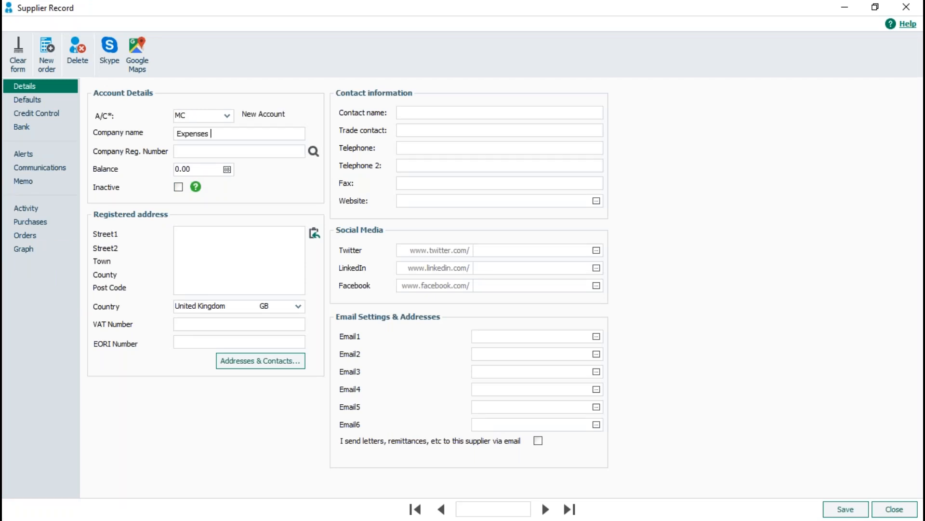
{"action": "type", "text": "- Michael"}
{"action": "left_click", "coordinate": [845, 509]}
{"action": "left_click", "coordinate": [885, 509]}
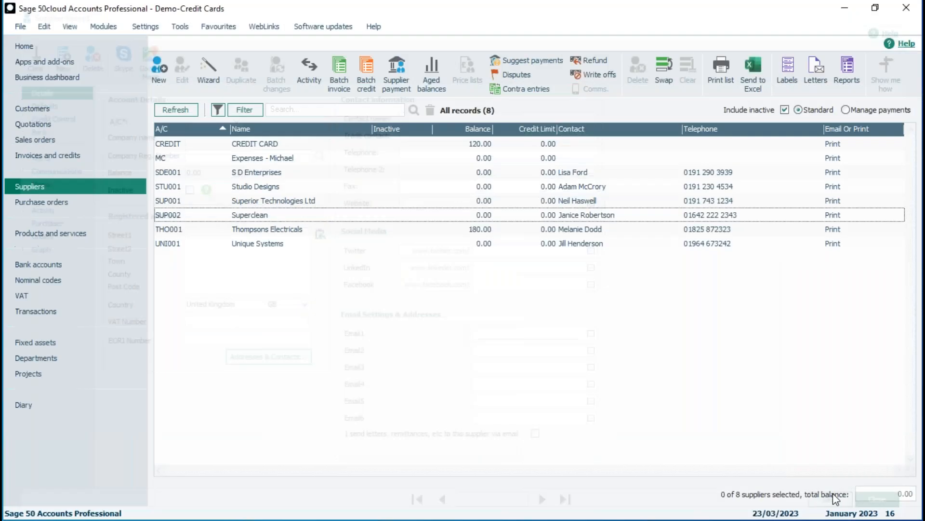
- Compare the balances in the bank accounts list with those of the credit card and employee expenses suppliers
{"action": "left_click", "coordinate": [262, 159]}
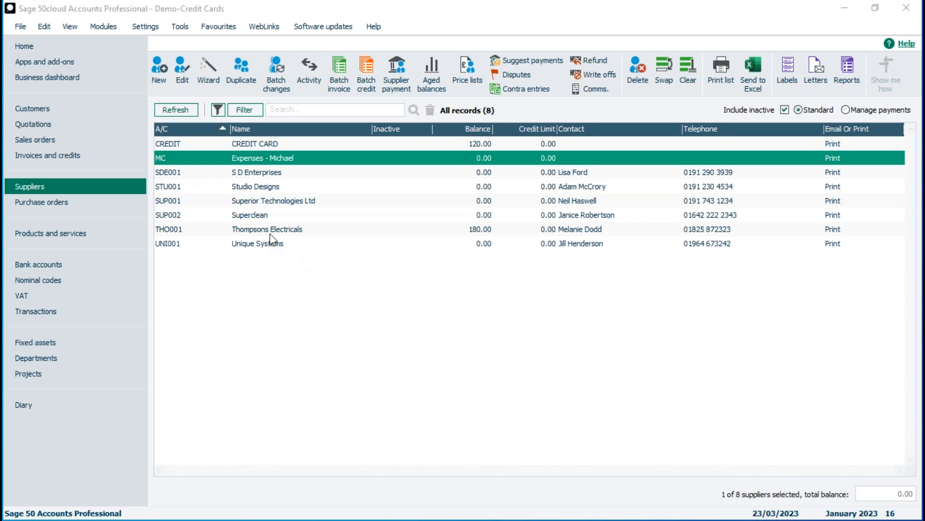
{"action": "left_click", "coordinate": [48, 265]}
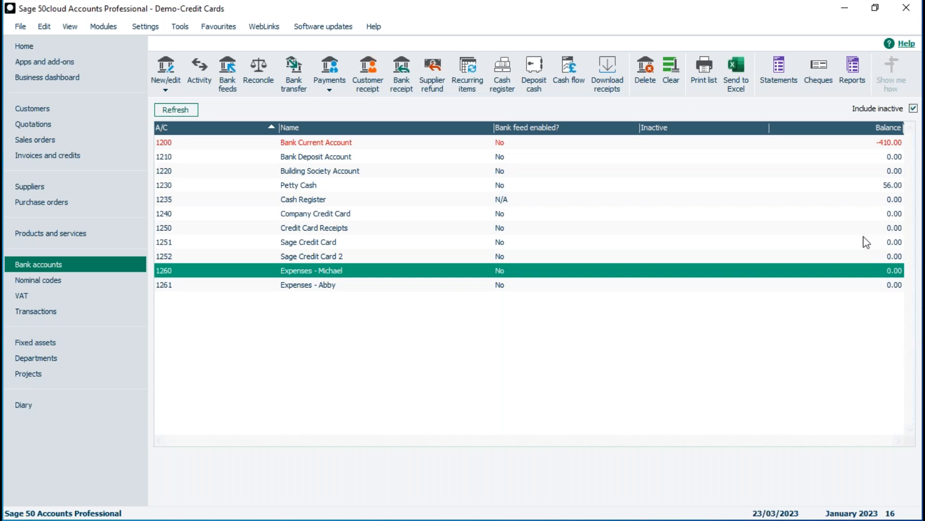
{"action": "left_click", "coordinate": [103, 188]}
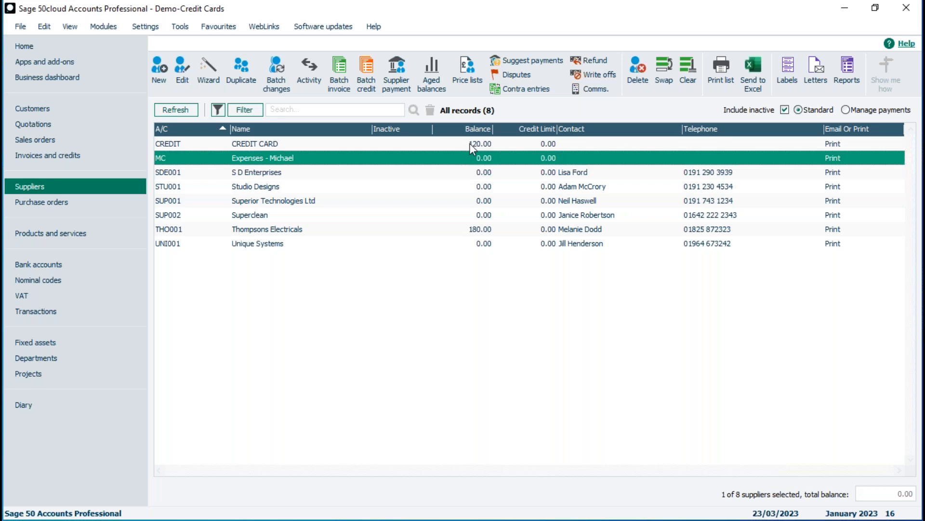
{"action": "left_click", "coordinate": [452, 158]}
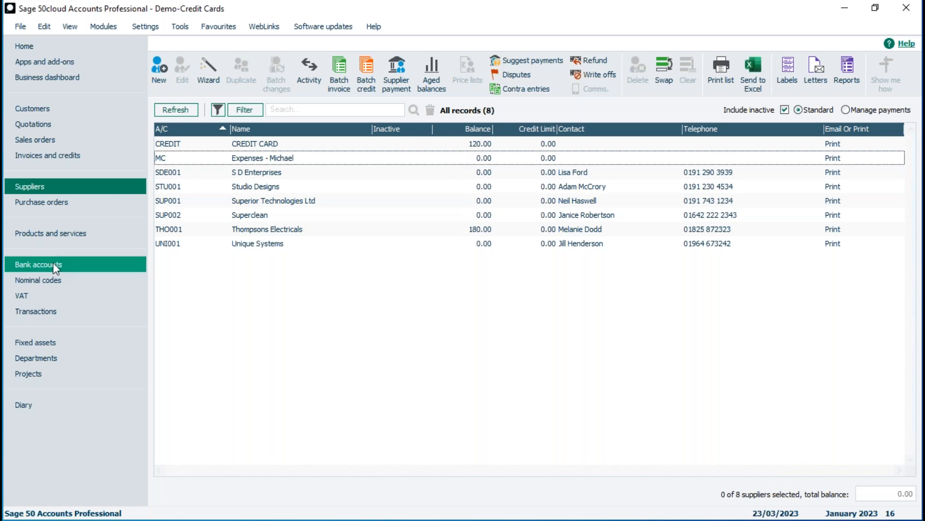
- Start a supplier payment from bank account 1252 Sage Credit Card 2 to the supplier account CREDIT
{"action": "left_click", "coordinate": [39, 264]}
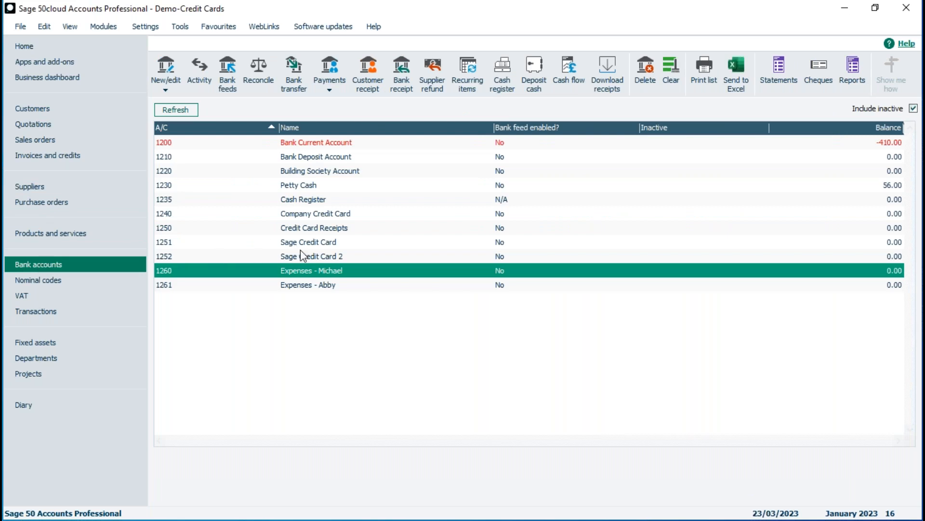
{"action": "left_click", "coordinate": [309, 257]}
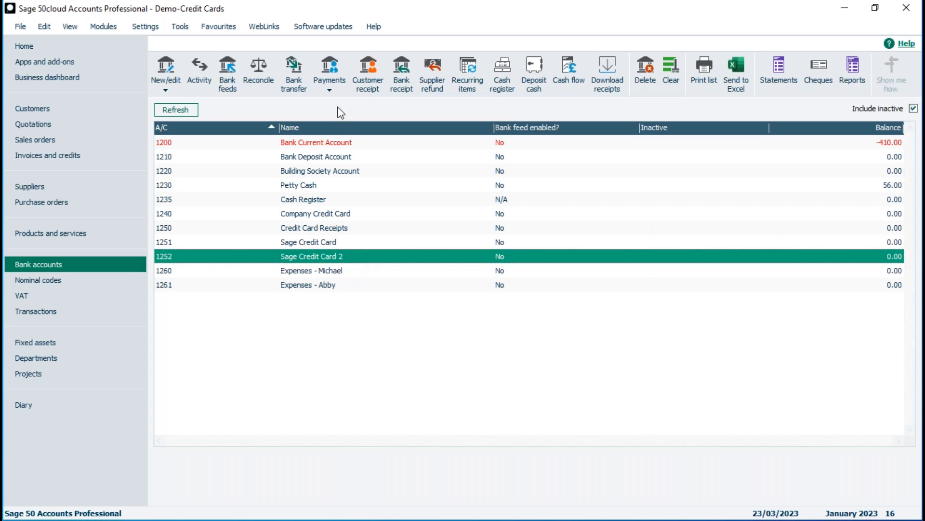
{"action": "left_click", "coordinate": [330, 79]}
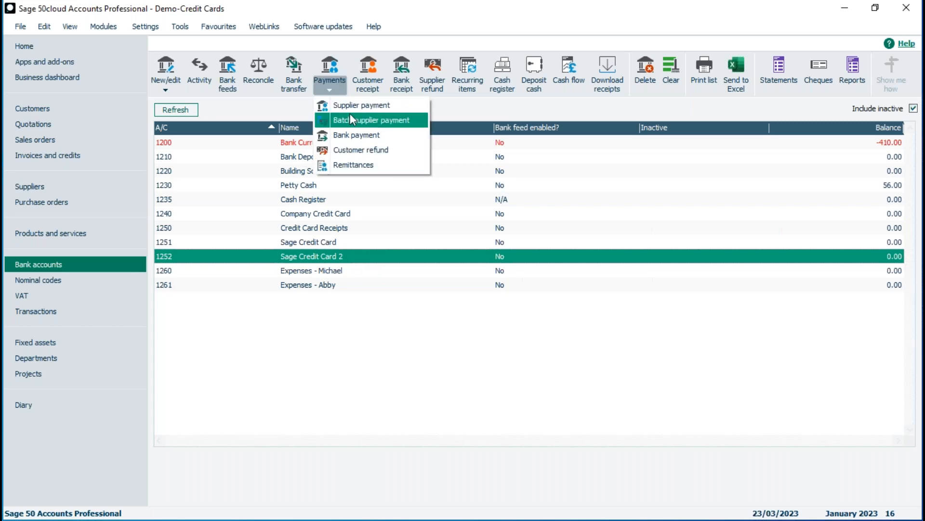
{"action": "left_click", "coordinate": [349, 104]}
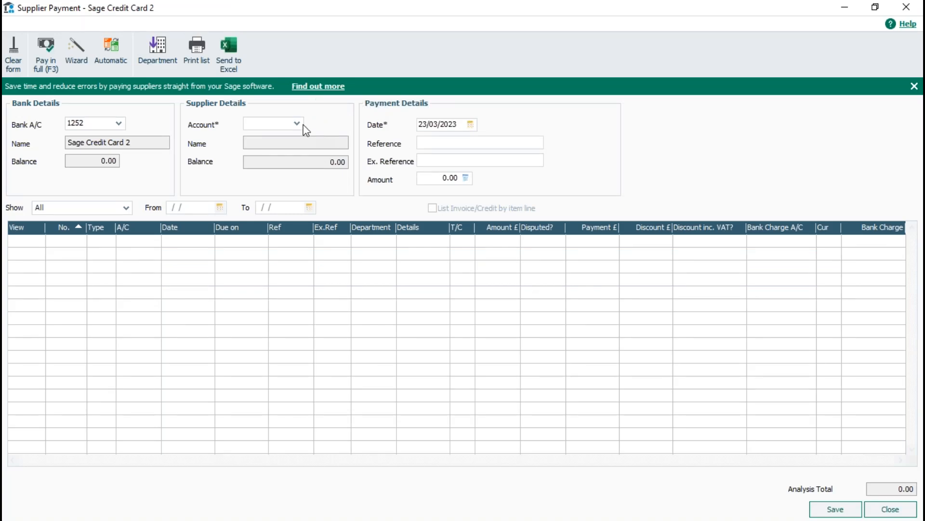
{"action": "left_click", "coordinate": [297, 123]}
{"action": "double_click", "coordinate": [326, 214]}
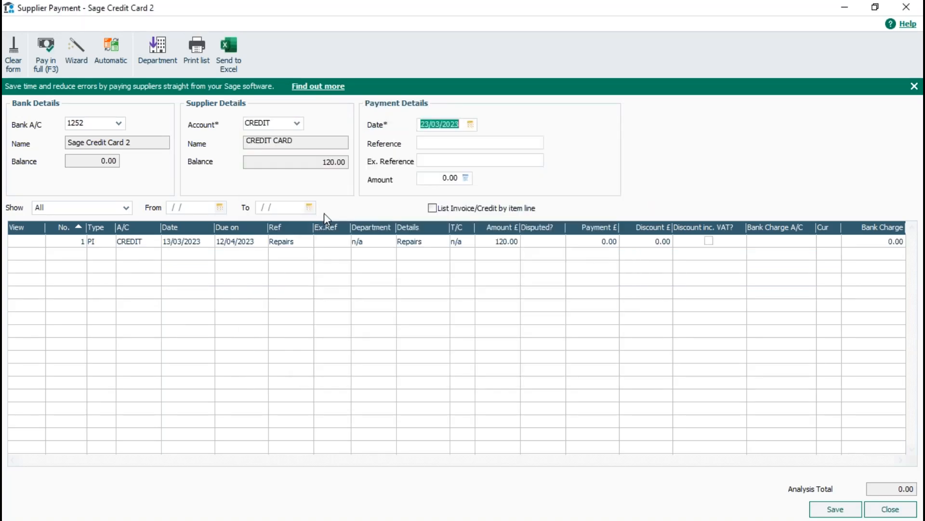
- Pay the Repairs invoice in full, then save the supplier payment and close the form
{"action": "left_click", "coordinate": [602, 241]}
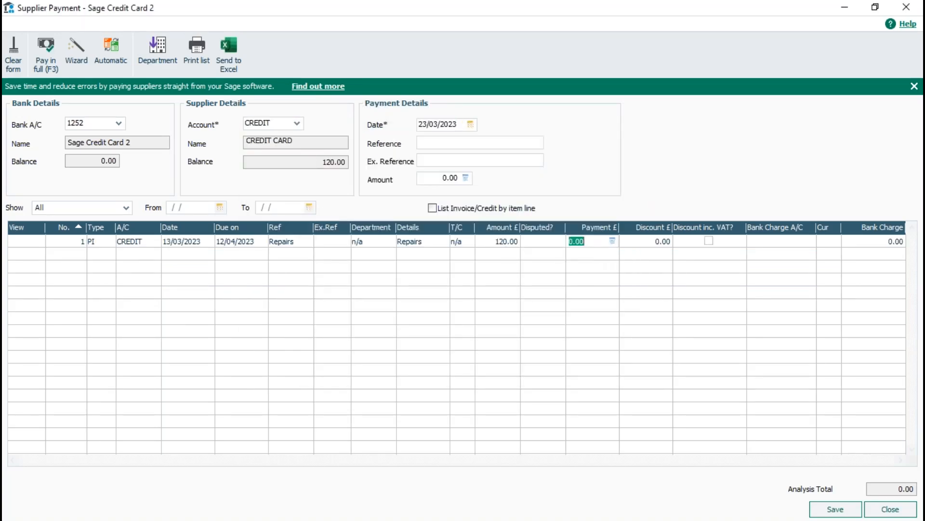
{"action": "left_click", "coordinate": [47, 47]}
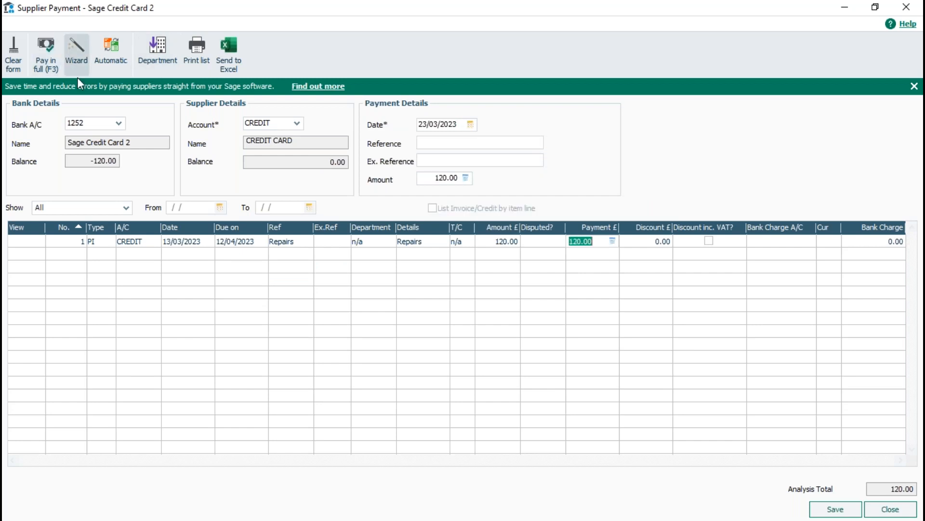
{"action": "left_click", "coordinate": [844, 513]}
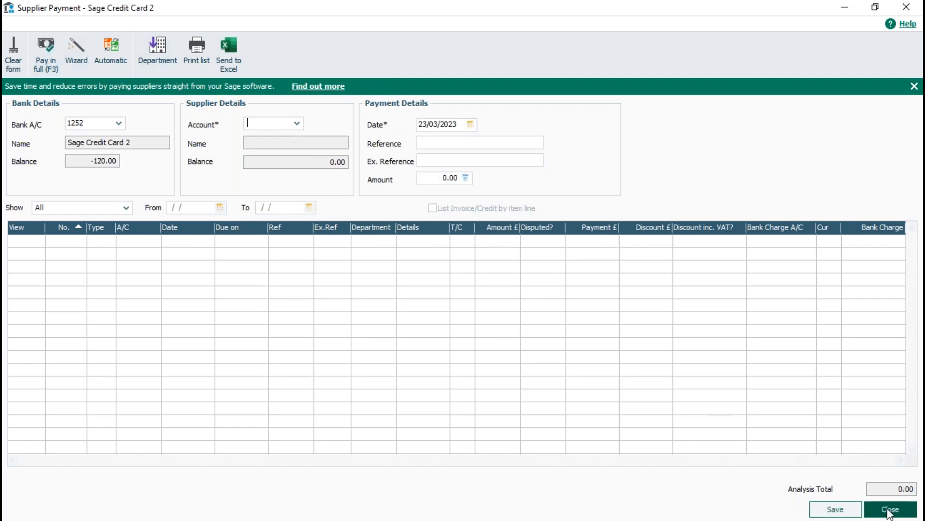
{"action": "left_click", "coordinate": [889, 509]}
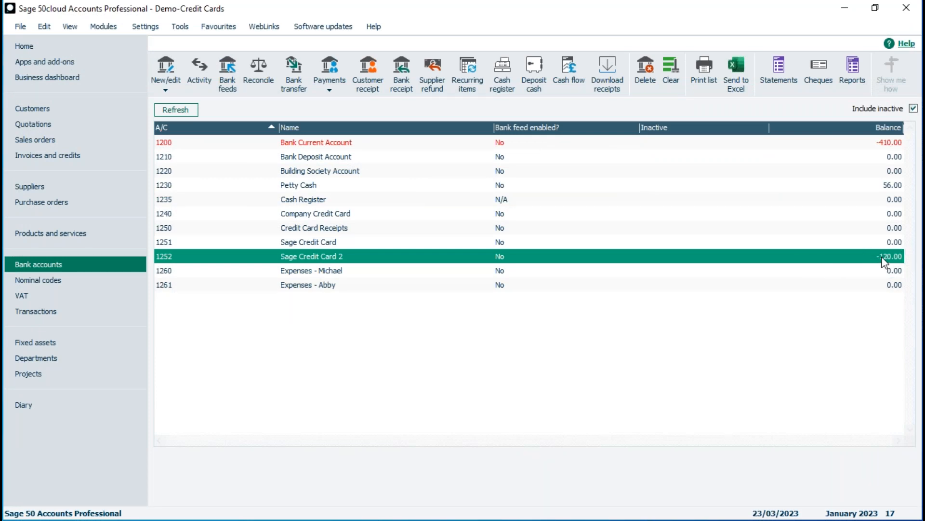
- Mark the CREDIT CARD supplier record as inactive, save it, and exclude inactive records from the supplier list
{"action": "left_click", "coordinate": [19, 180]}
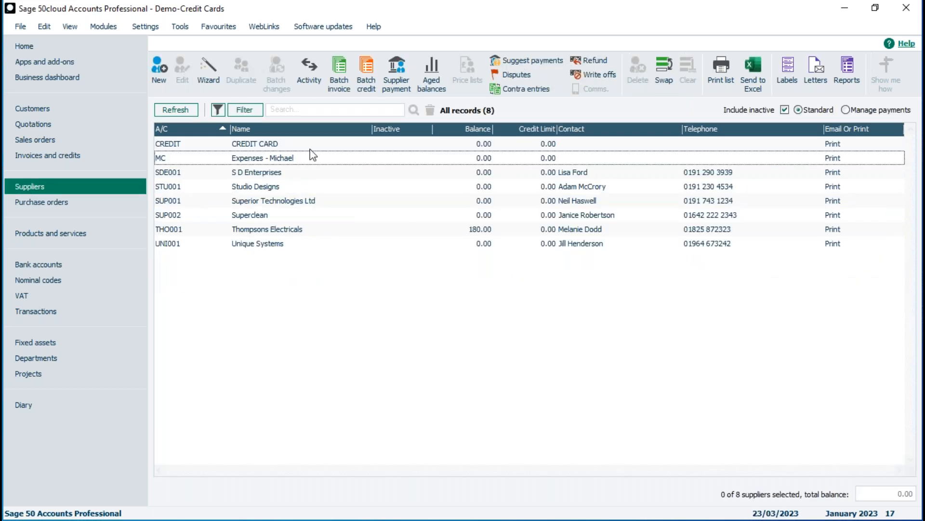
{"action": "left_click", "coordinate": [267, 143]}
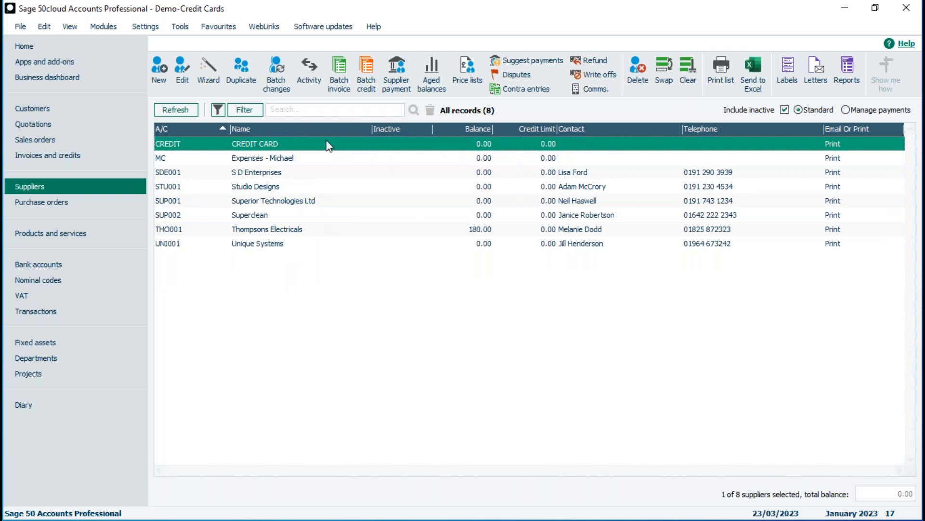
{"action": "left_click", "coordinate": [309, 146]}
{"action": "double_click", "coordinate": [309, 146]}
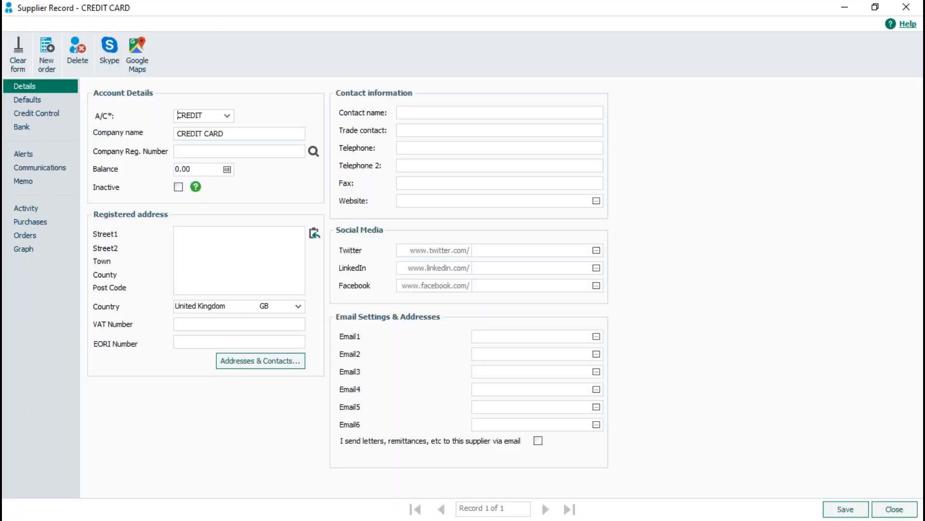
{"action": "left_click", "coordinate": [179, 187]}
{"action": "left_click", "coordinate": [846, 509]}
{"action": "left_click", "coordinate": [886, 510]}
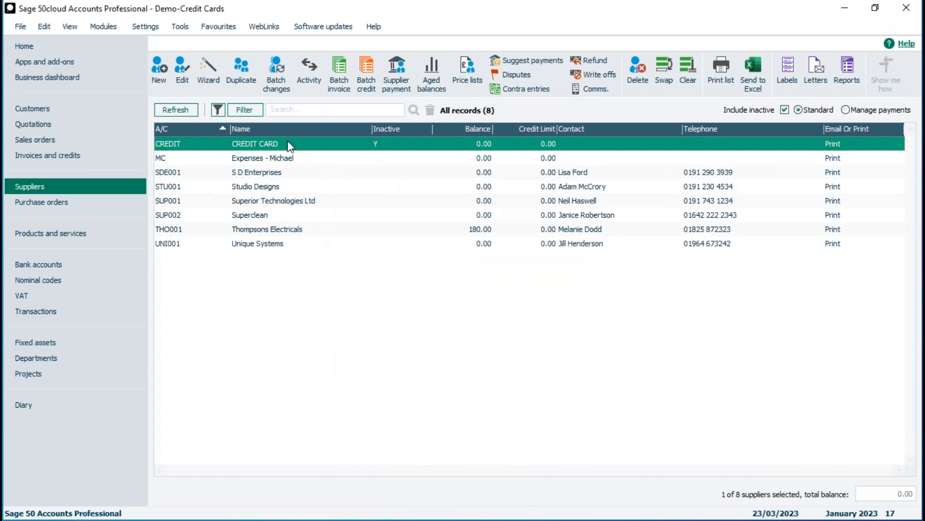
{"action": "left_click", "coordinate": [785, 110]}
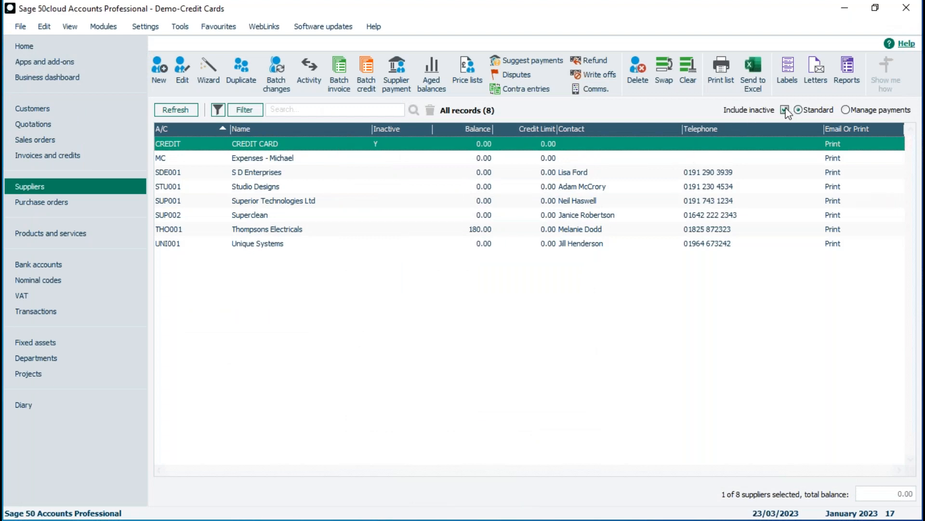